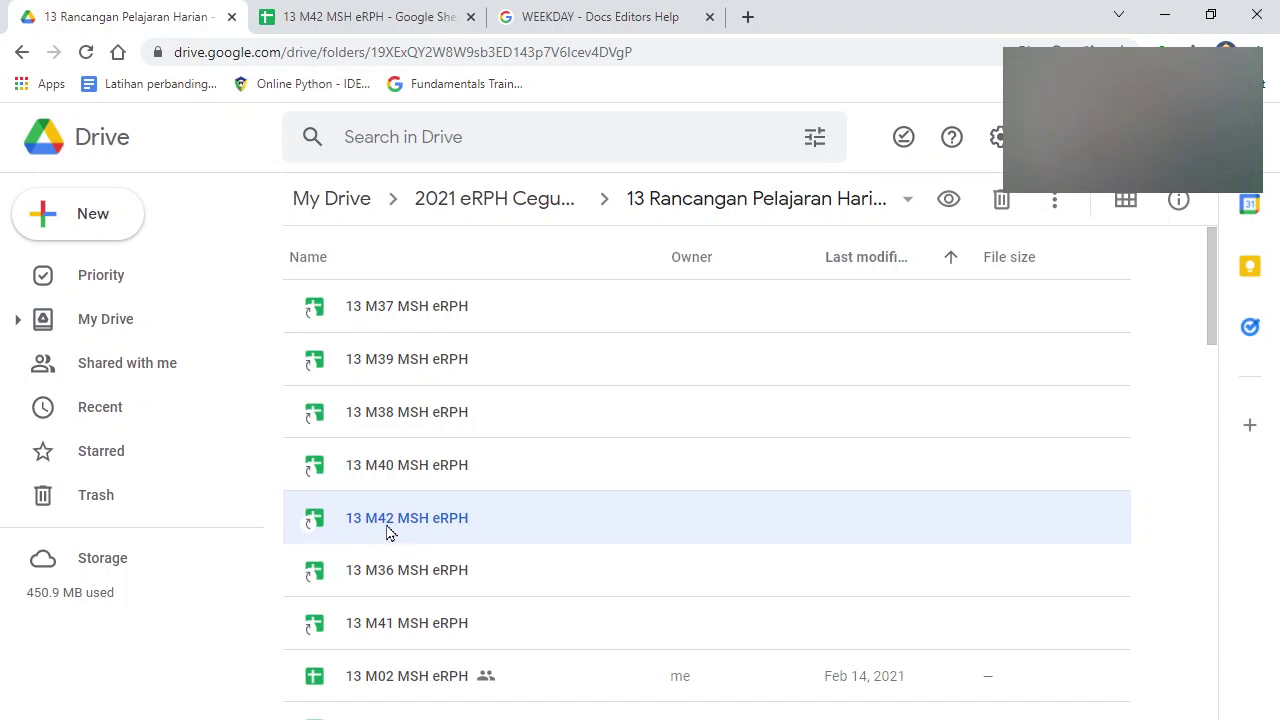
# Make a copy of the 13 M42 MSH eRPH shortcut in the folder and move that copy to the trash.
pyautogui.scroll(-2, 386, 530)
pyautogui.scroll(2, 386, 530)
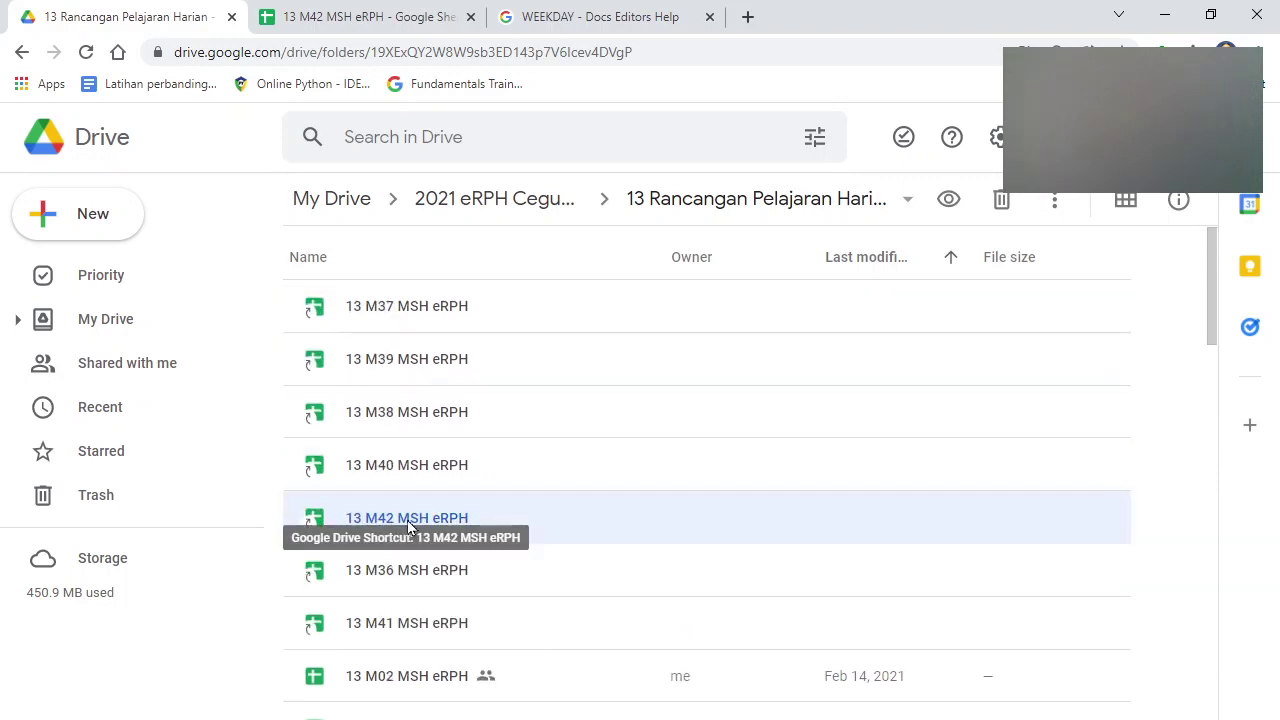
pyautogui.rightClick(400, 528)
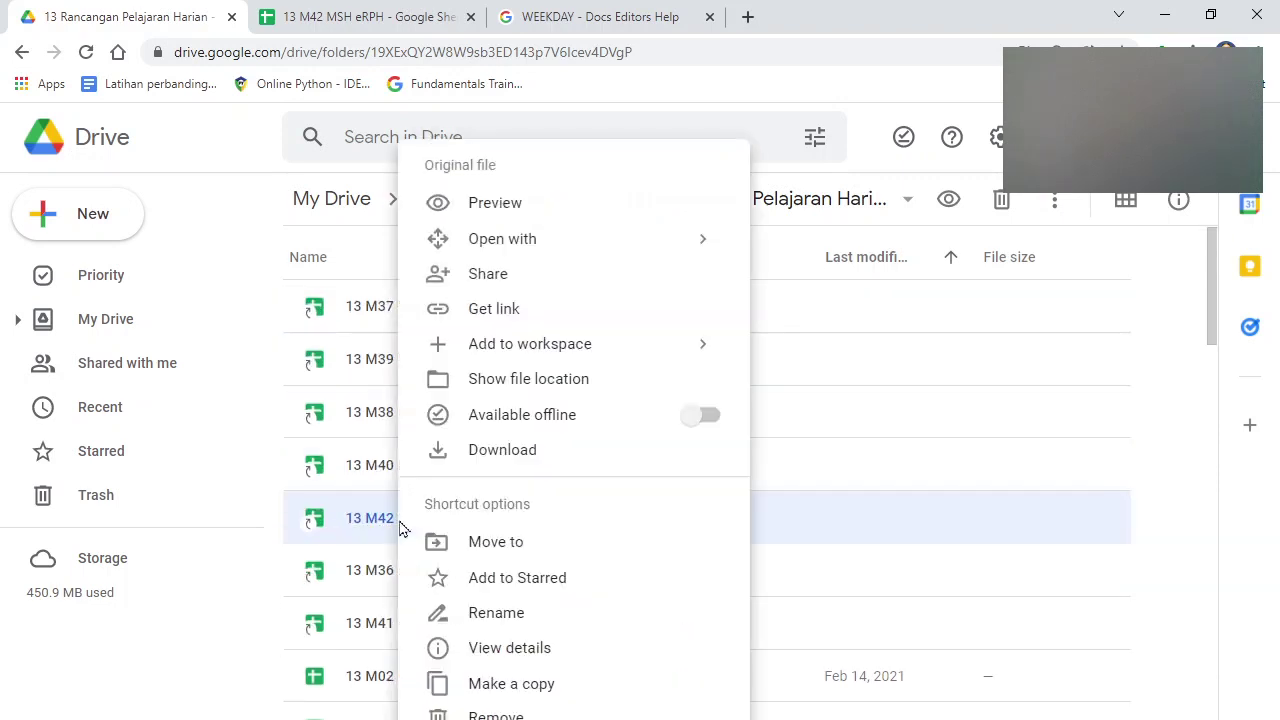
pyautogui.click(511, 684)
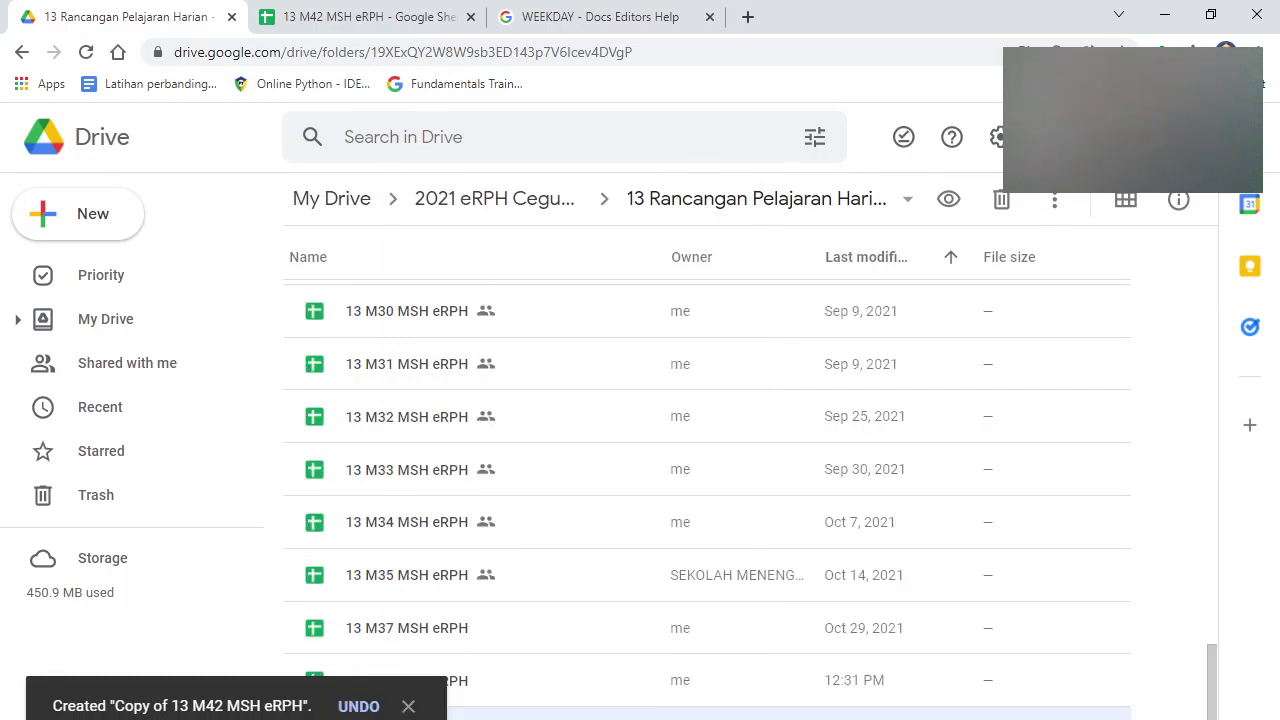
pyautogui.click(408, 708)
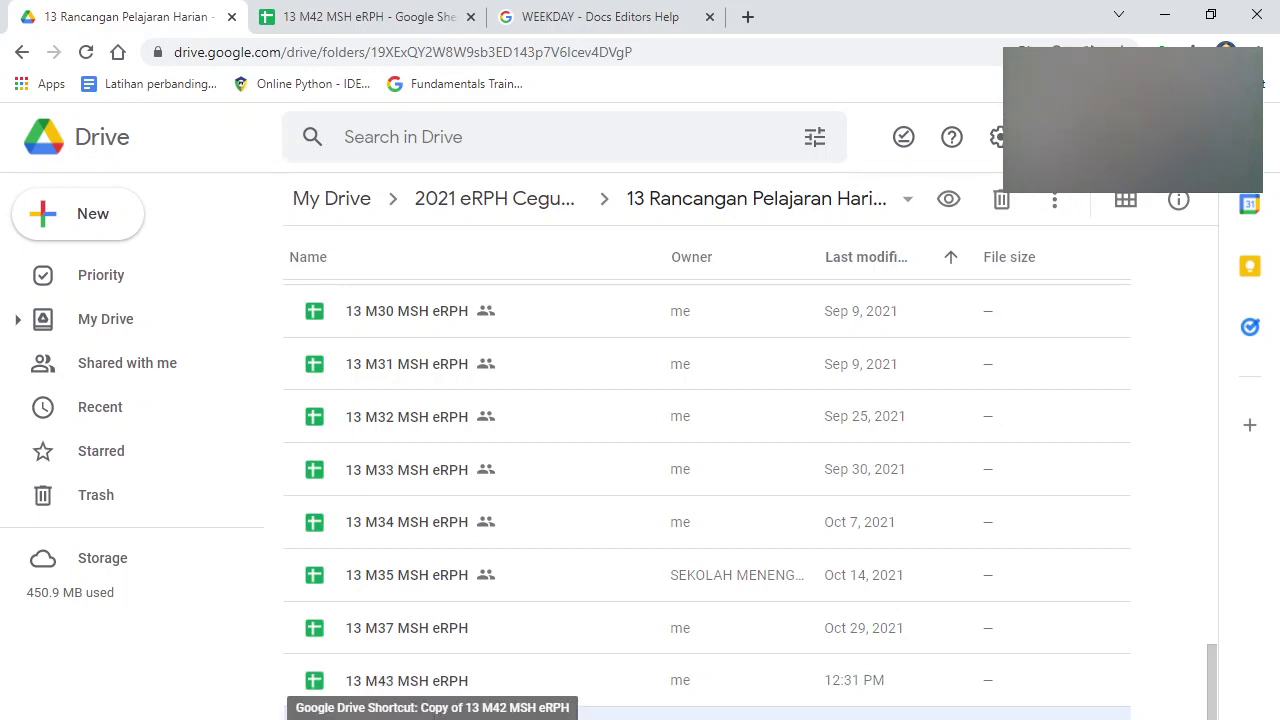
pyautogui.press('Delete')
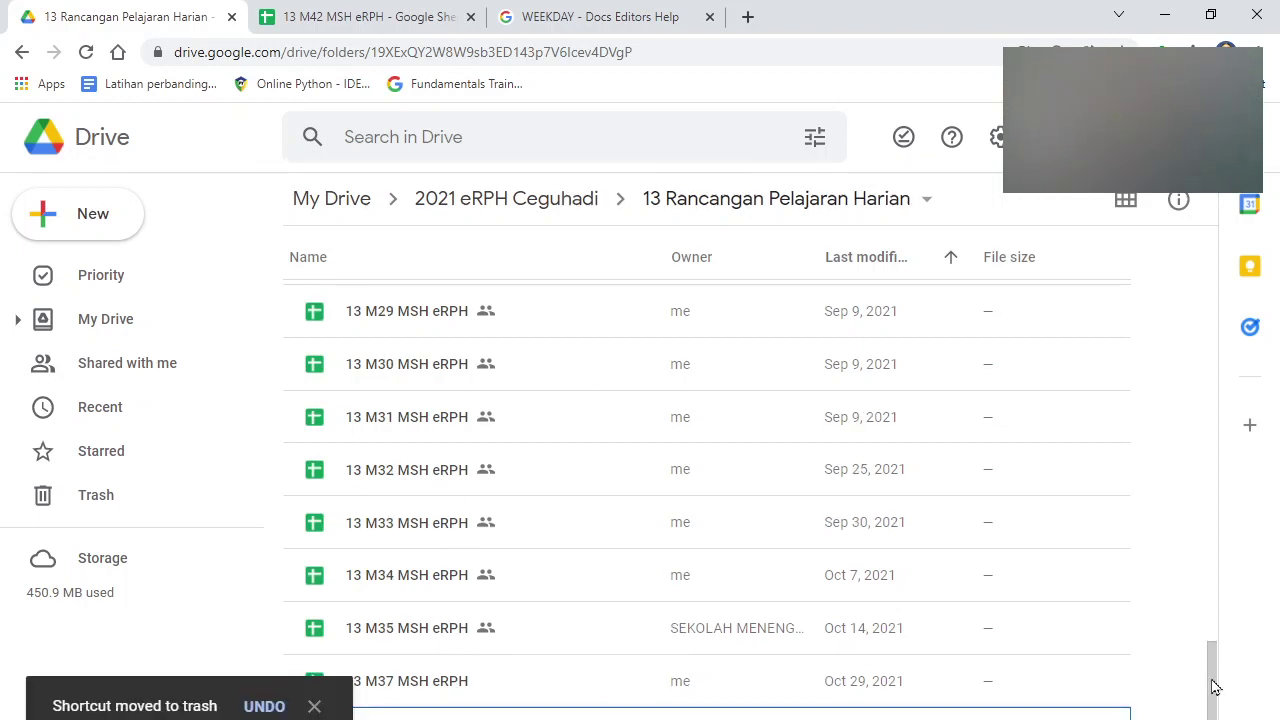
# Return to the 13 M42 MSH eRPH shortcut in the folder and switch to its already open spreadsheet.
pyautogui.scroll(7, 1214, 686)
pyautogui.scroll(5, 1220, 343)
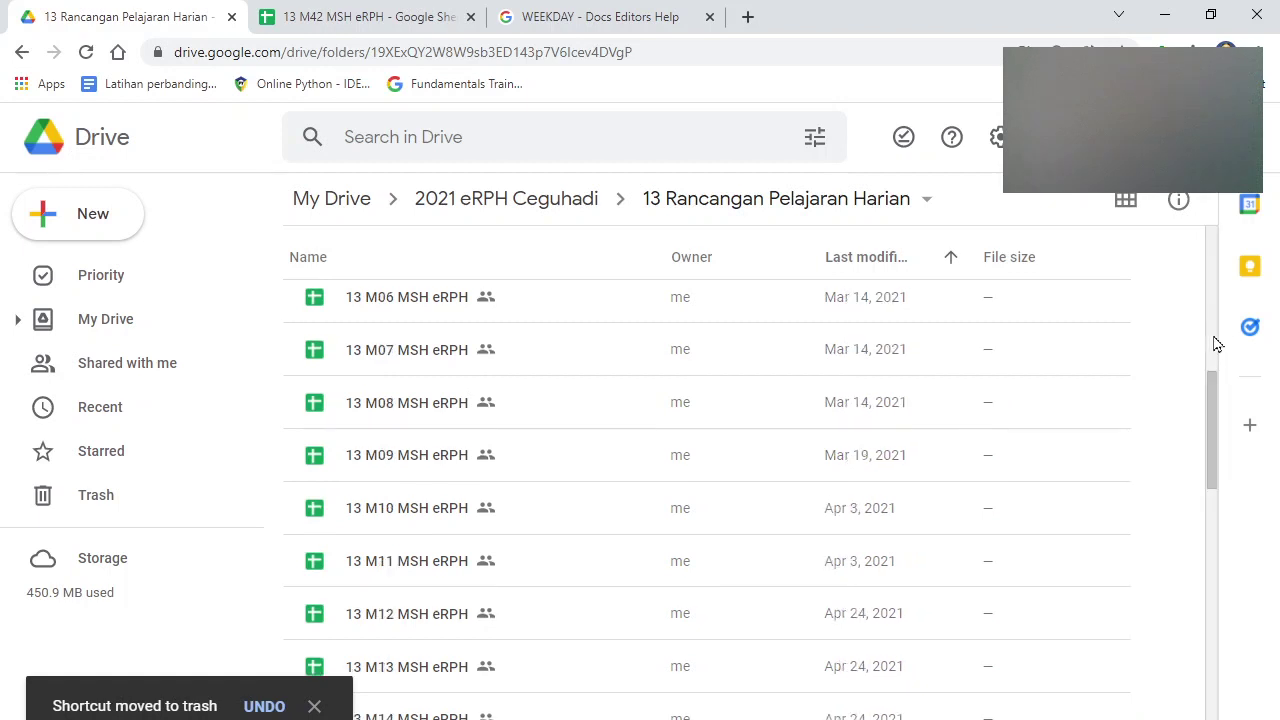
pyautogui.click(449, 458)
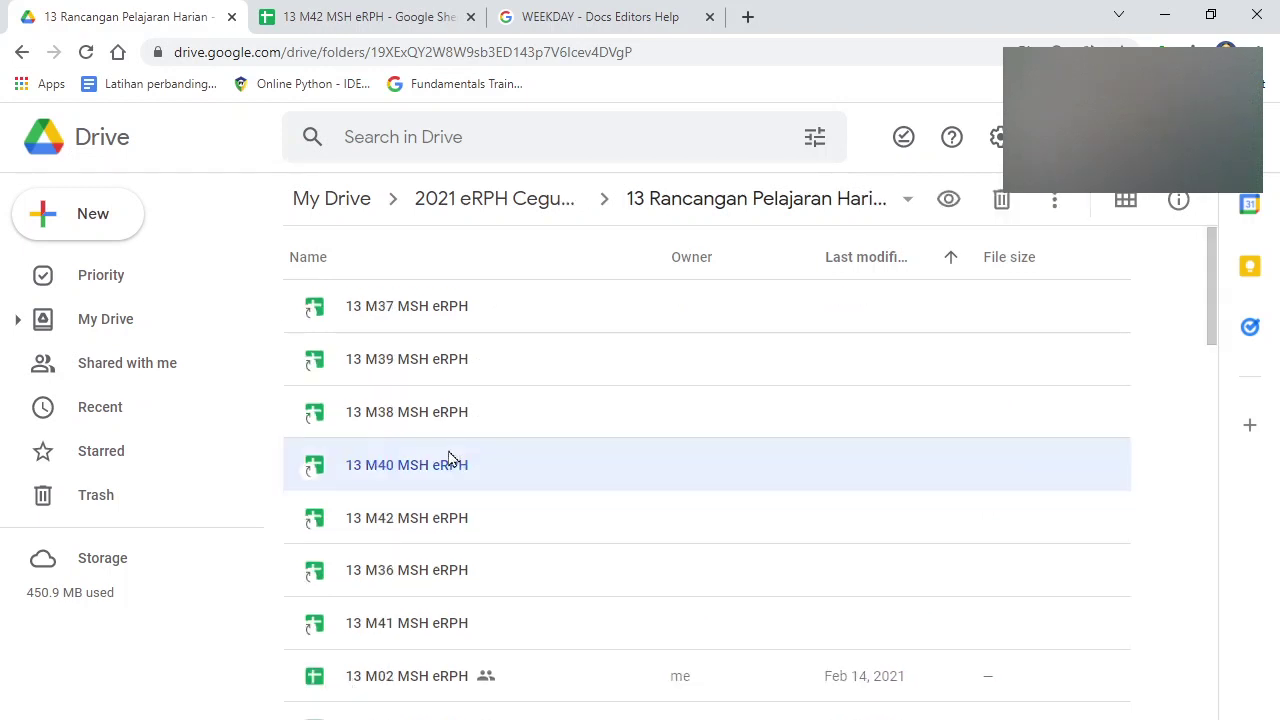
pyautogui.click(421, 521)
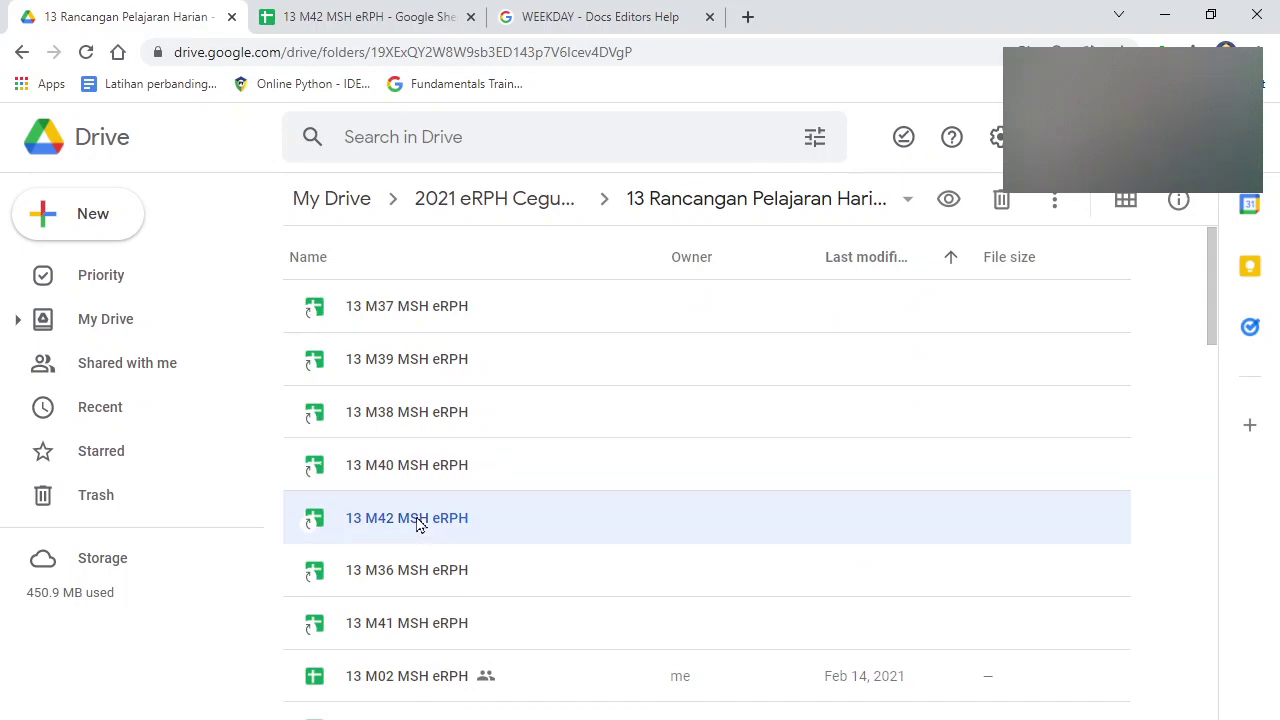
pyautogui.click(426, 16)
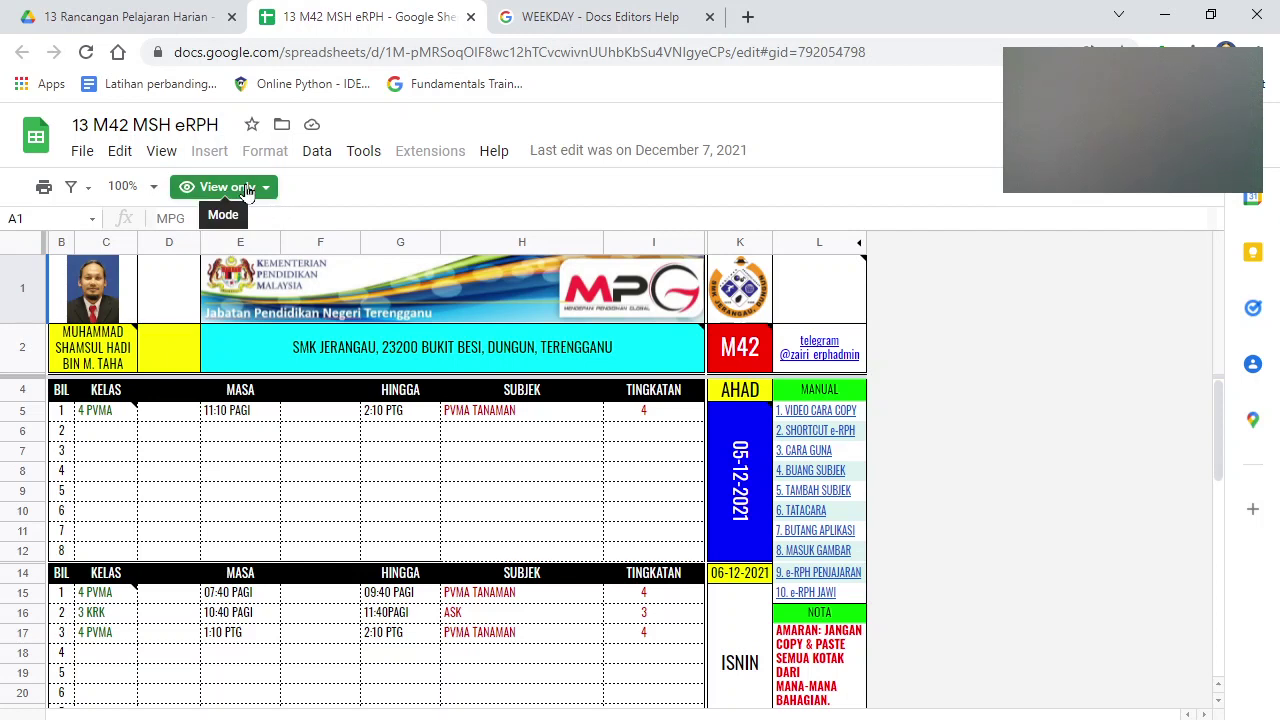
# Start a copy of the M42 spreadsheet and name it 13 M43 MSH eRPH.
pyautogui.click(80, 151)
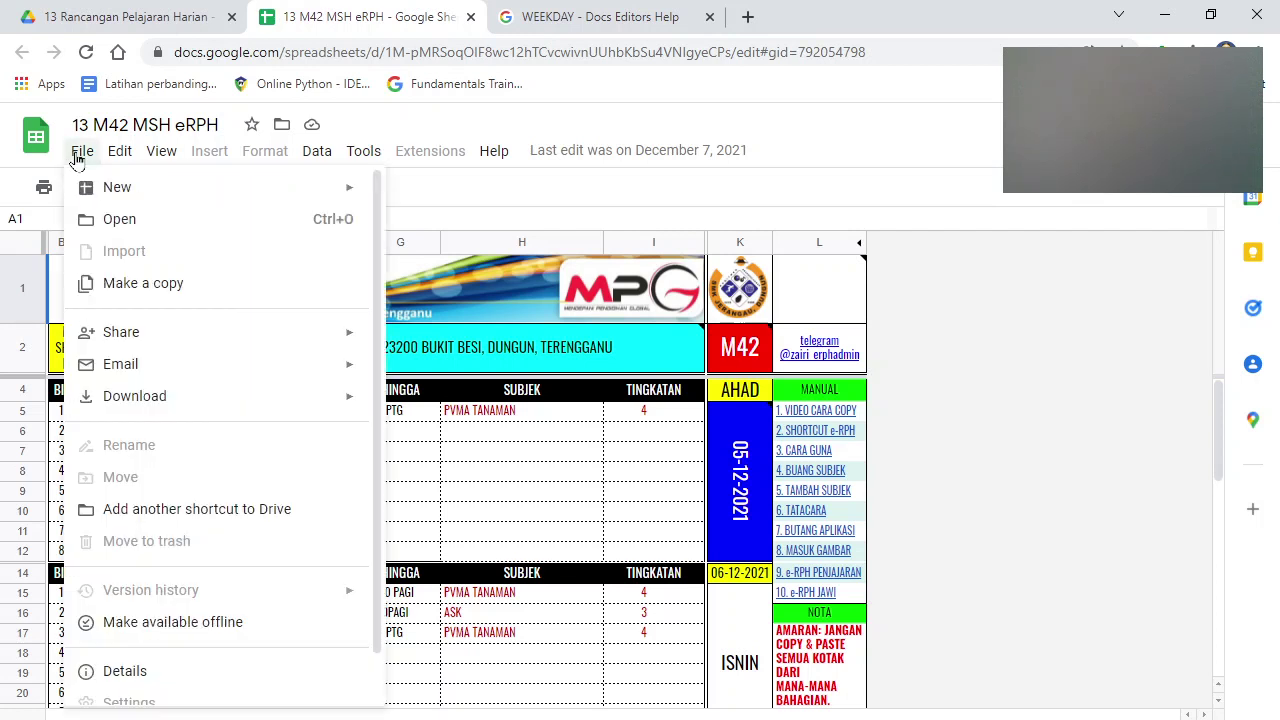
pyautogui.click(118, 283)
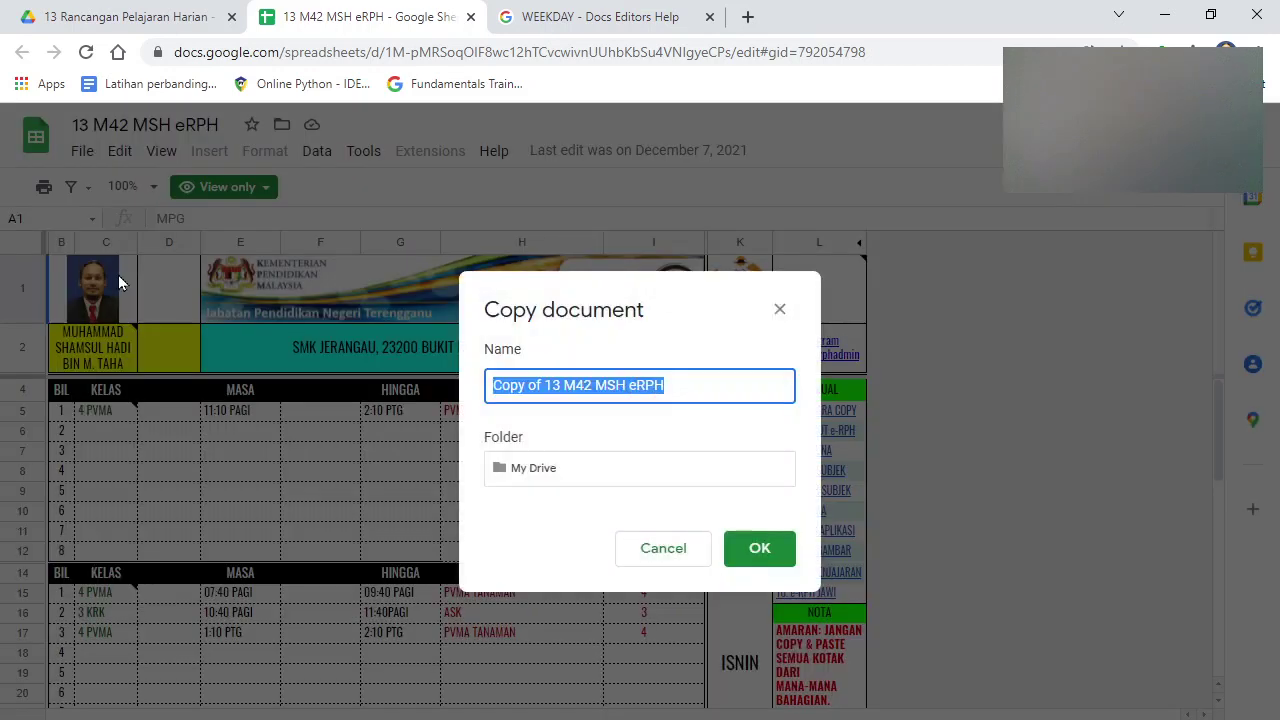
pyautogui.click(545, 386)
pyautogui.press('BackSpace')
pyautogui.press('BackSpace')
pyautogui.press('BackSpace')
pyautogui.press('BackSpace')
pyautogui.press('BackSpace')
pyautogui.press('BackSpace')
pyautogui.press('BackSpace')
pyautogui.press('BackSpace')
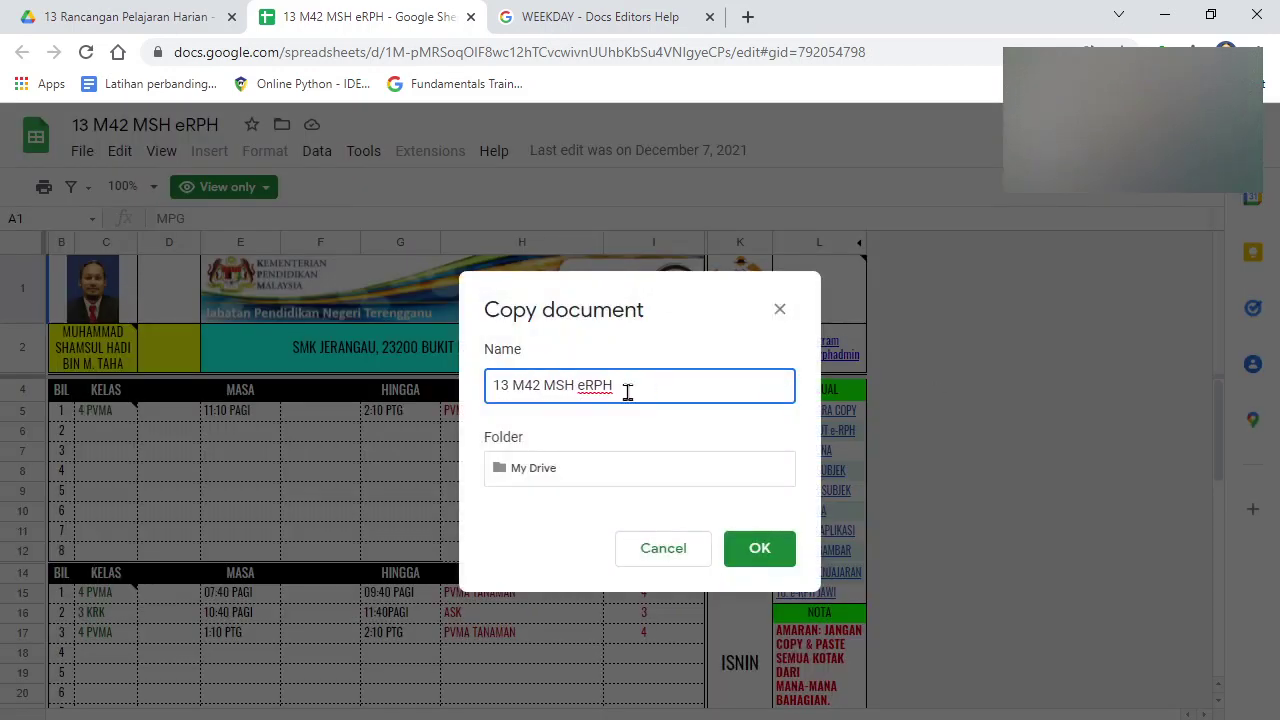
pyautogui.click(538, 386)
pyautogui.press('BackSpace')
pyautogui.write('3')
# Choose the 13 Rancangan Pelajaran Harian folder inside the 2021 eRPH folder as destination and create the copy.
pyautogui.click(592, 478)
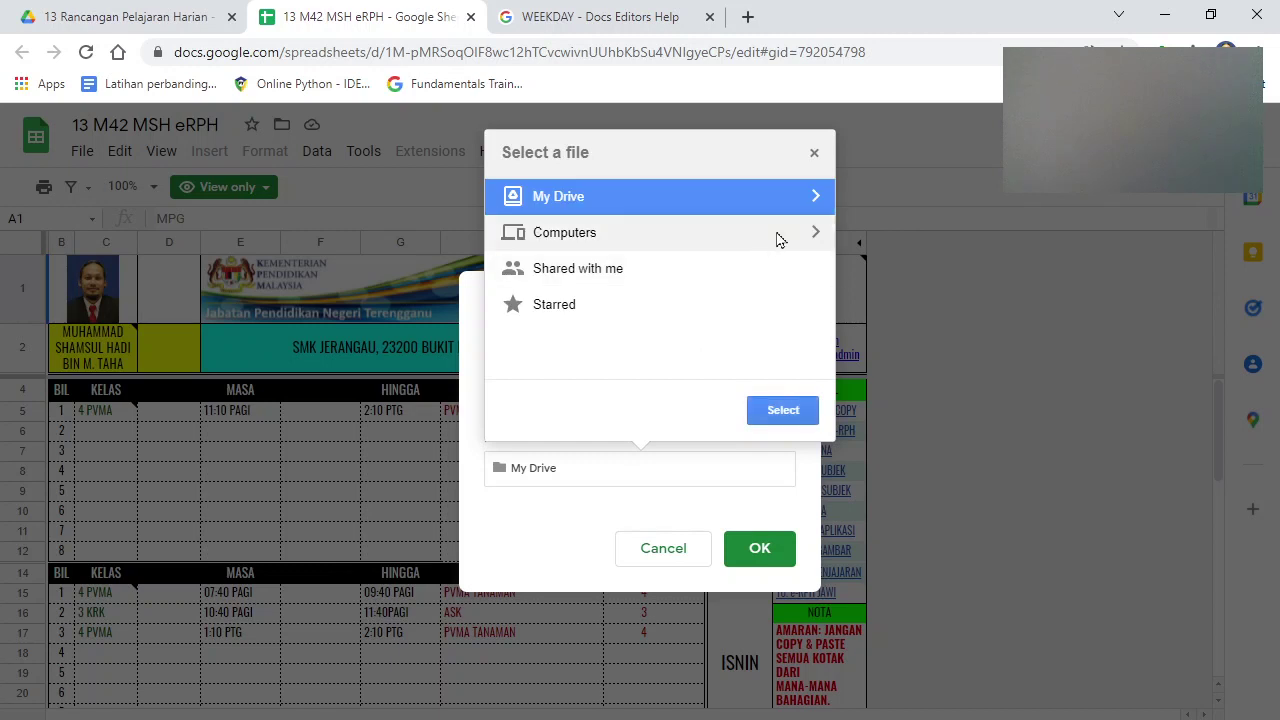
pyautogui.click(814, 210)
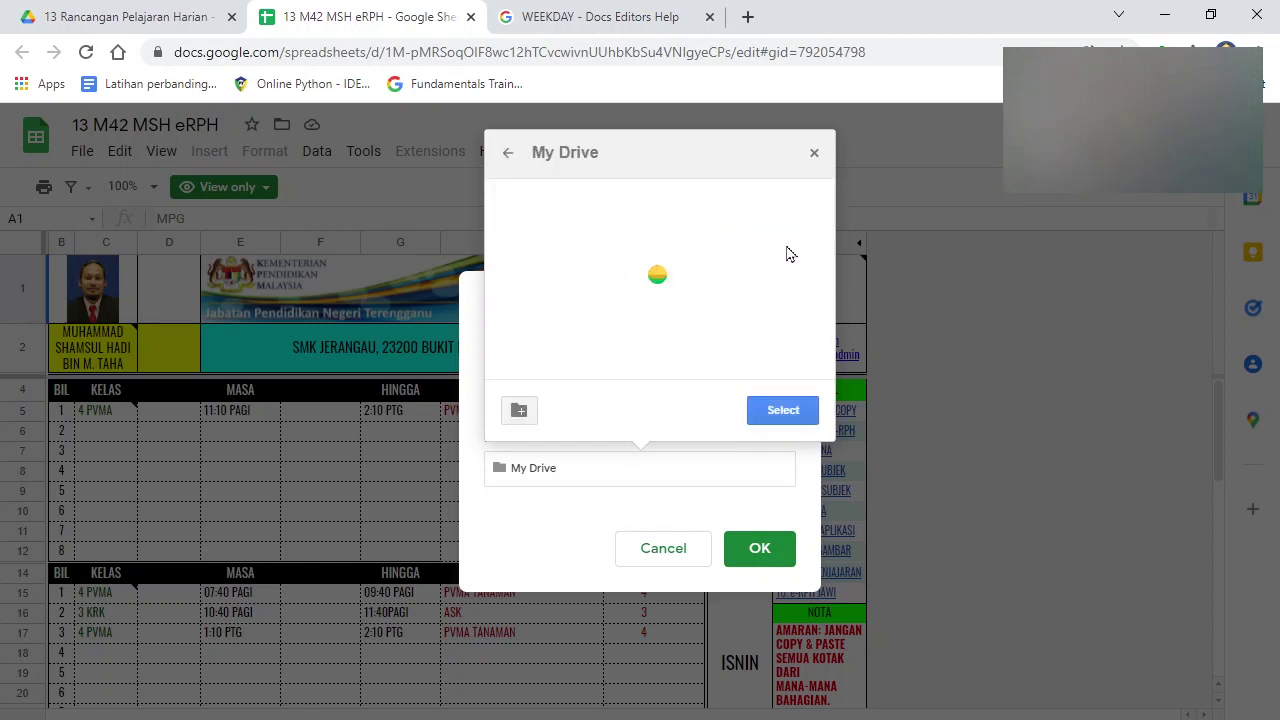
pyautogui.scroll(-2, 676, 302)
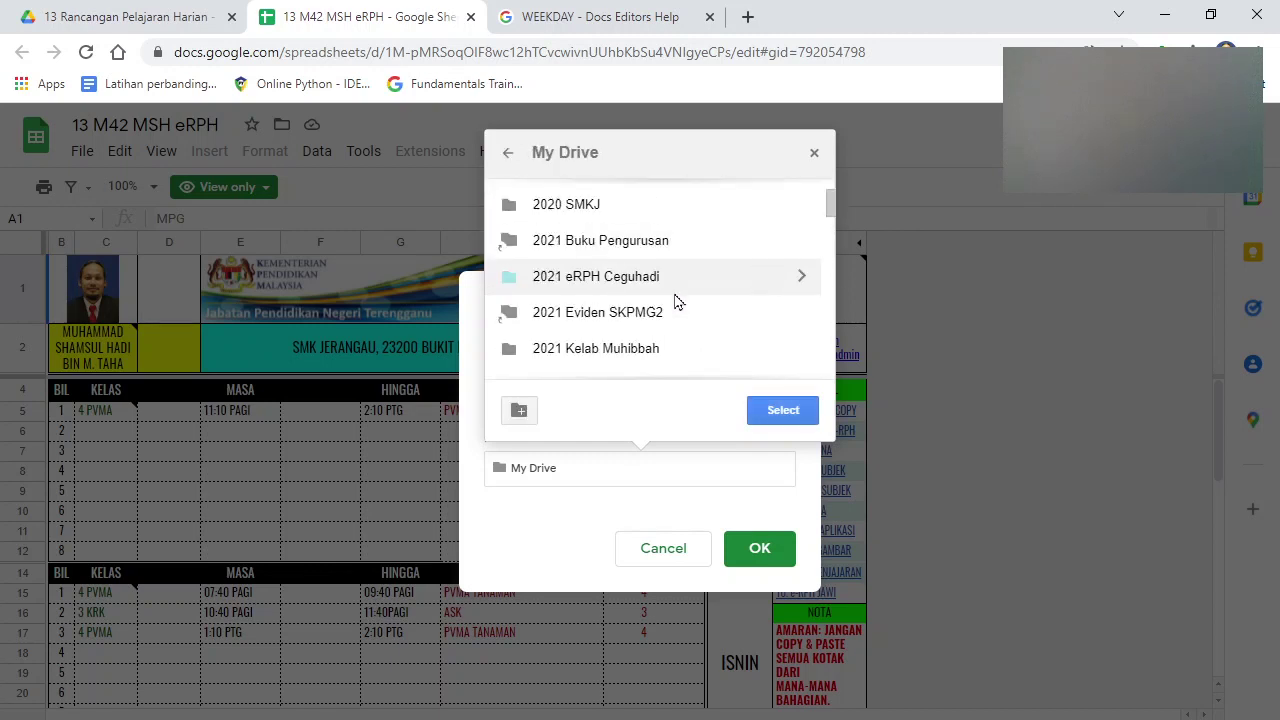
pyautogui.click(801, 276)
pyautogui.scroll(-3, 650, 278)
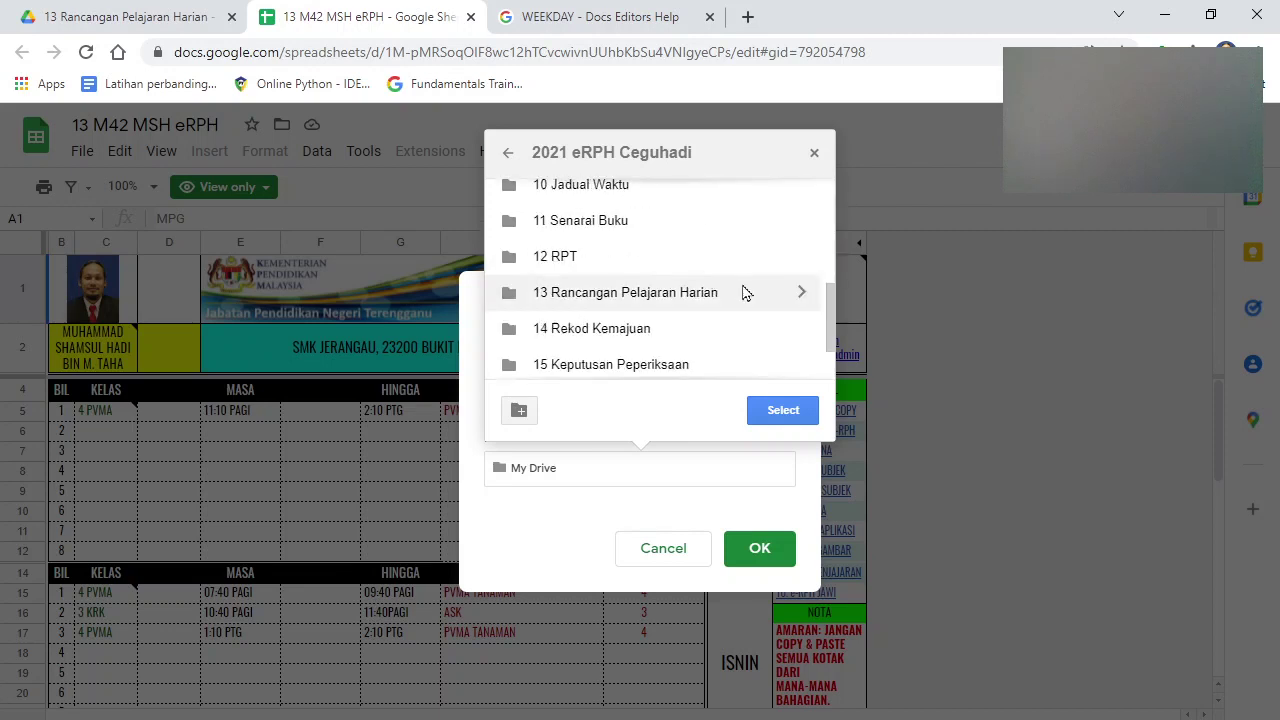
pyautogui.click(803, 289)
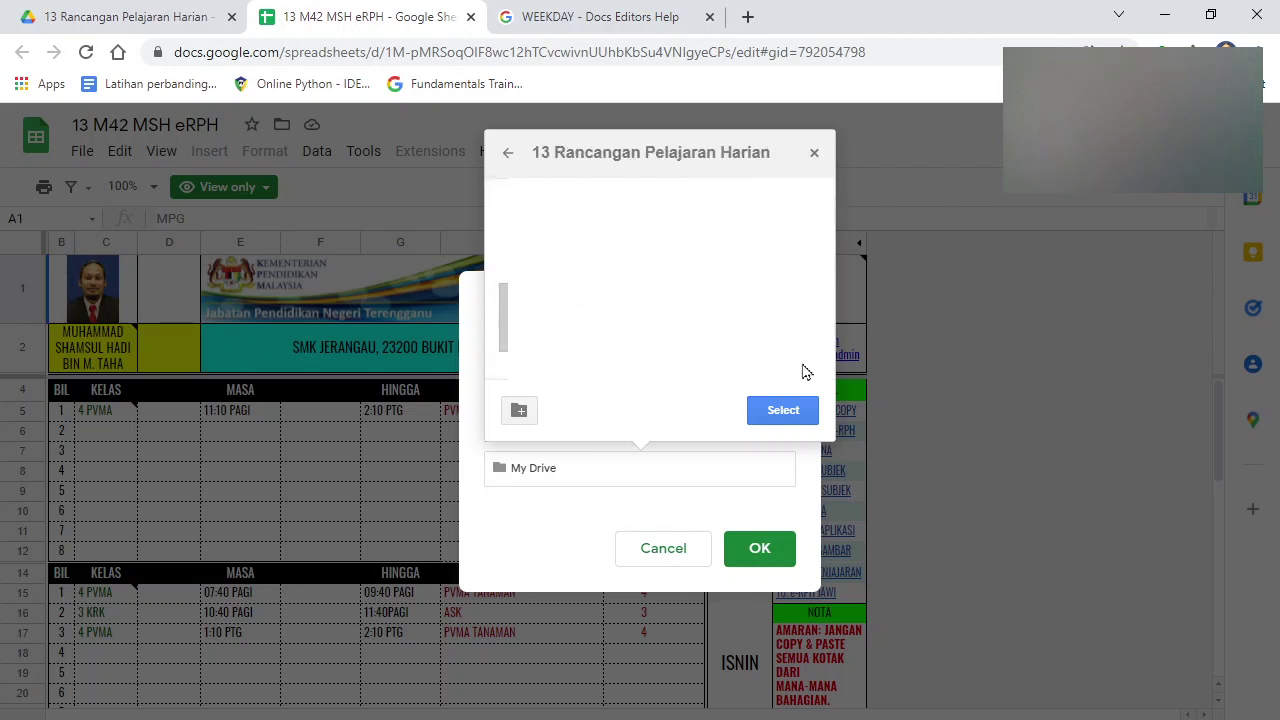
pyautogui.click(780, 412)
pyautogui.click(752, 550)
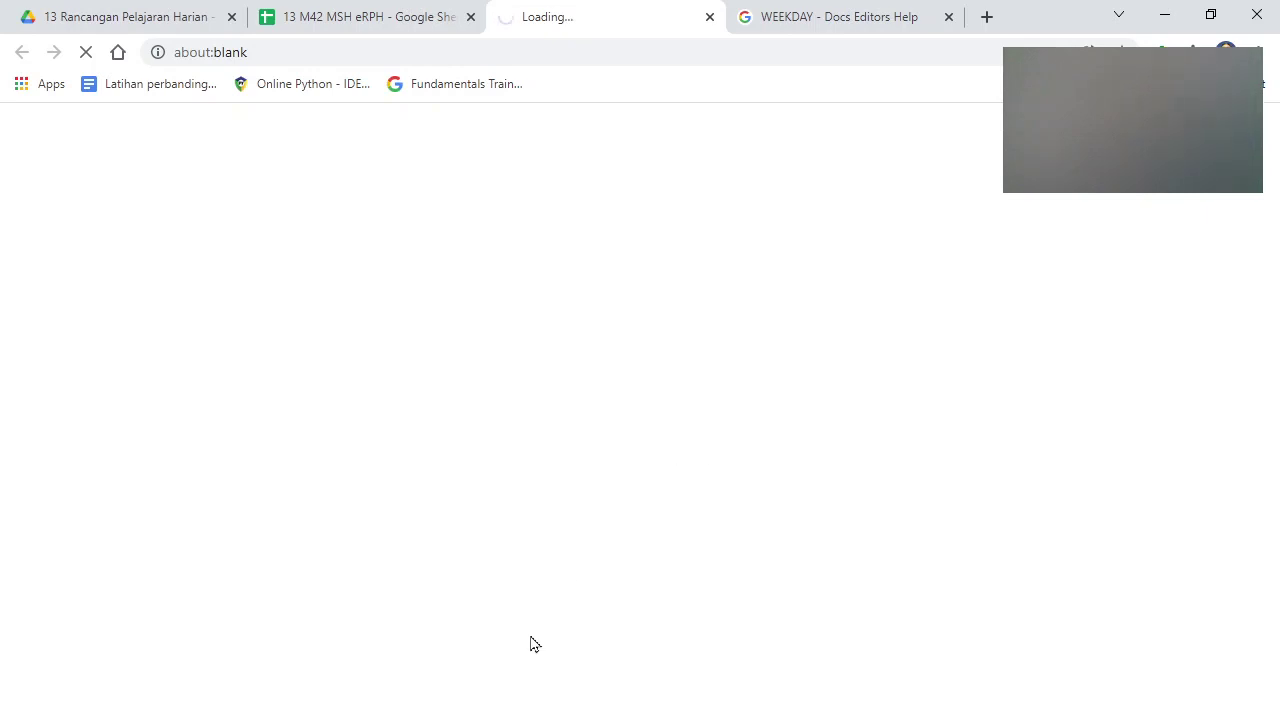
pyautogui.hotkey('alt', 'Tab')
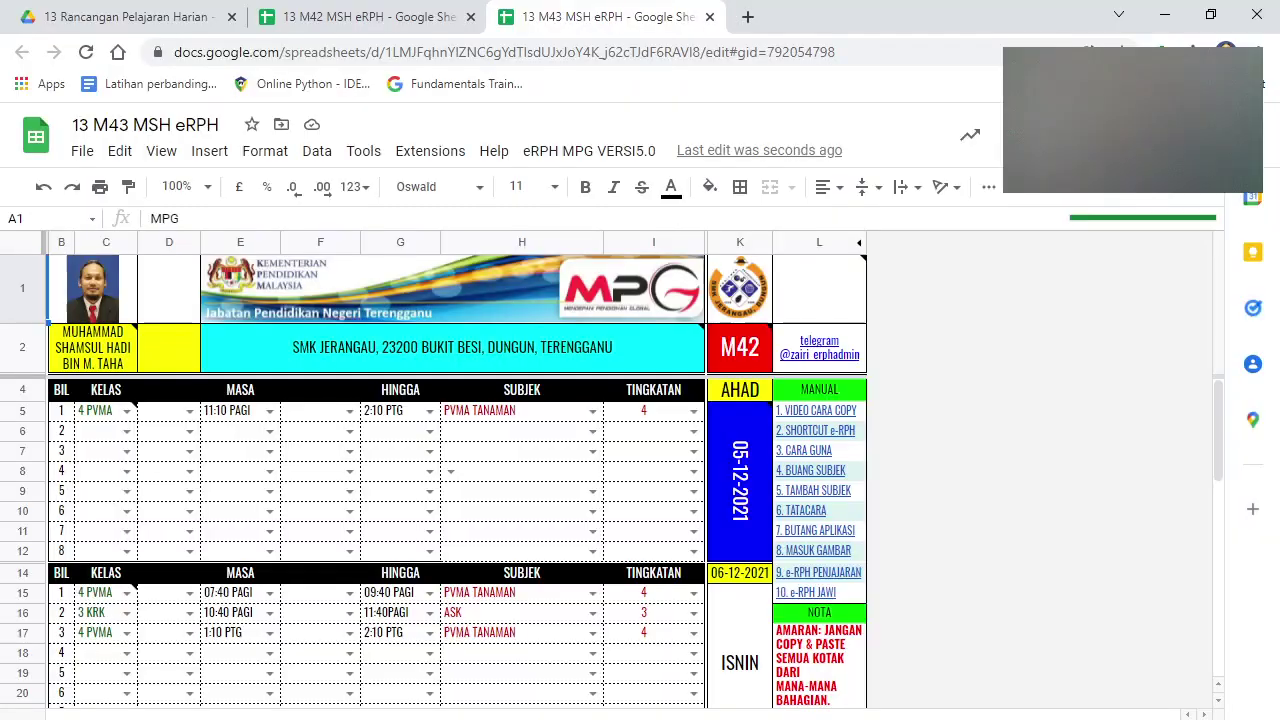
pyautogui.hotkey('alt', 'Tab')
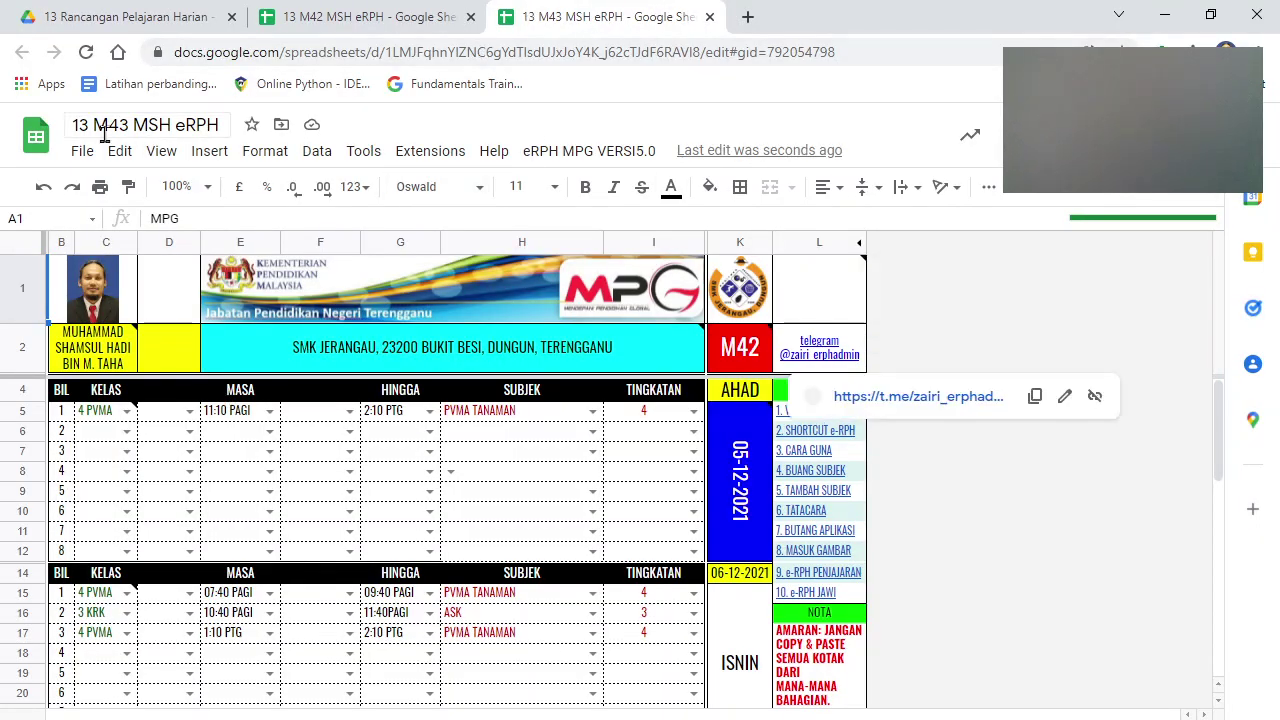
# Set the AHAD start date in the merged cell K5:K12 to 9 January 2022.
pyautogui.moveTo(738, 345)
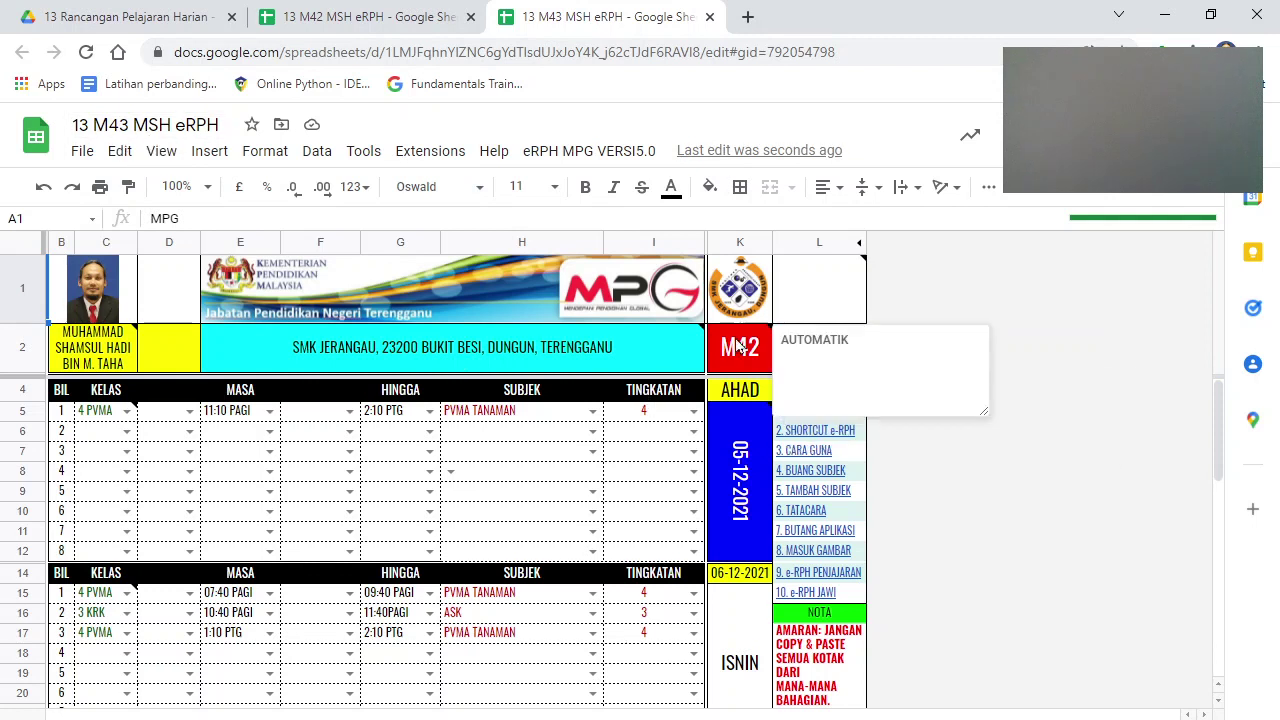
pyautogui.click(733, 455)
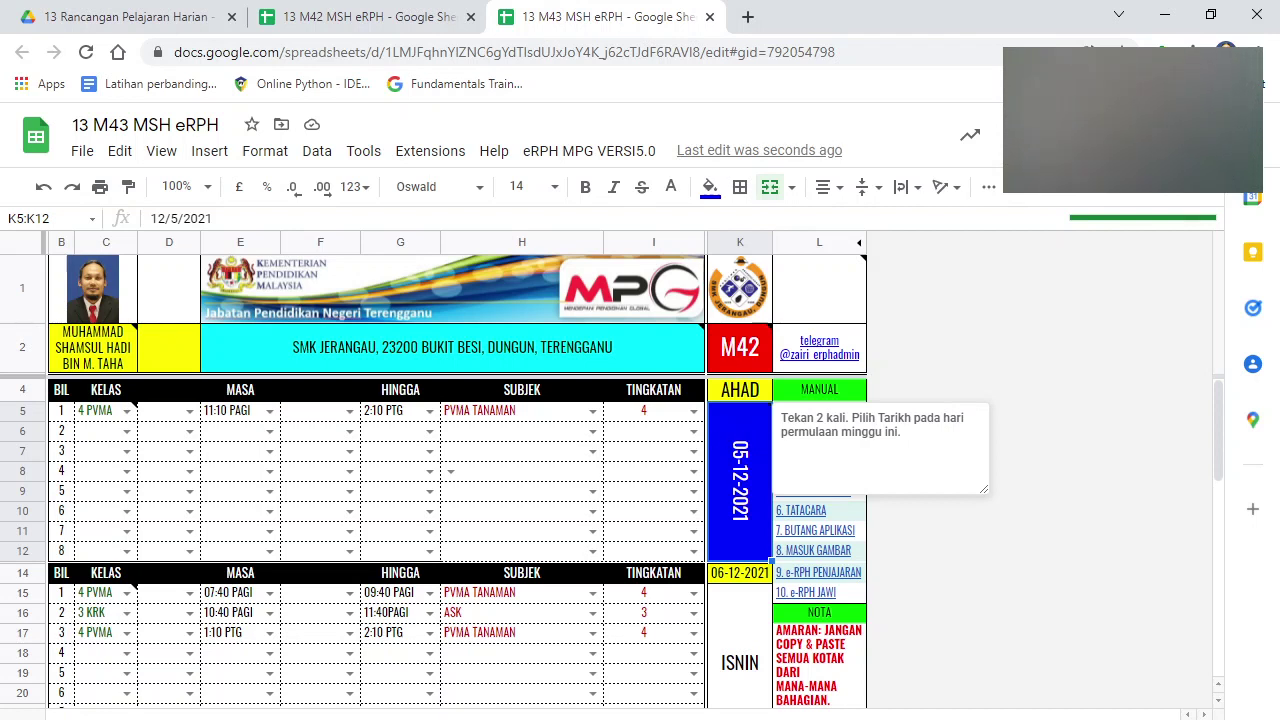
pyautogui.doubleClick(760, 436)
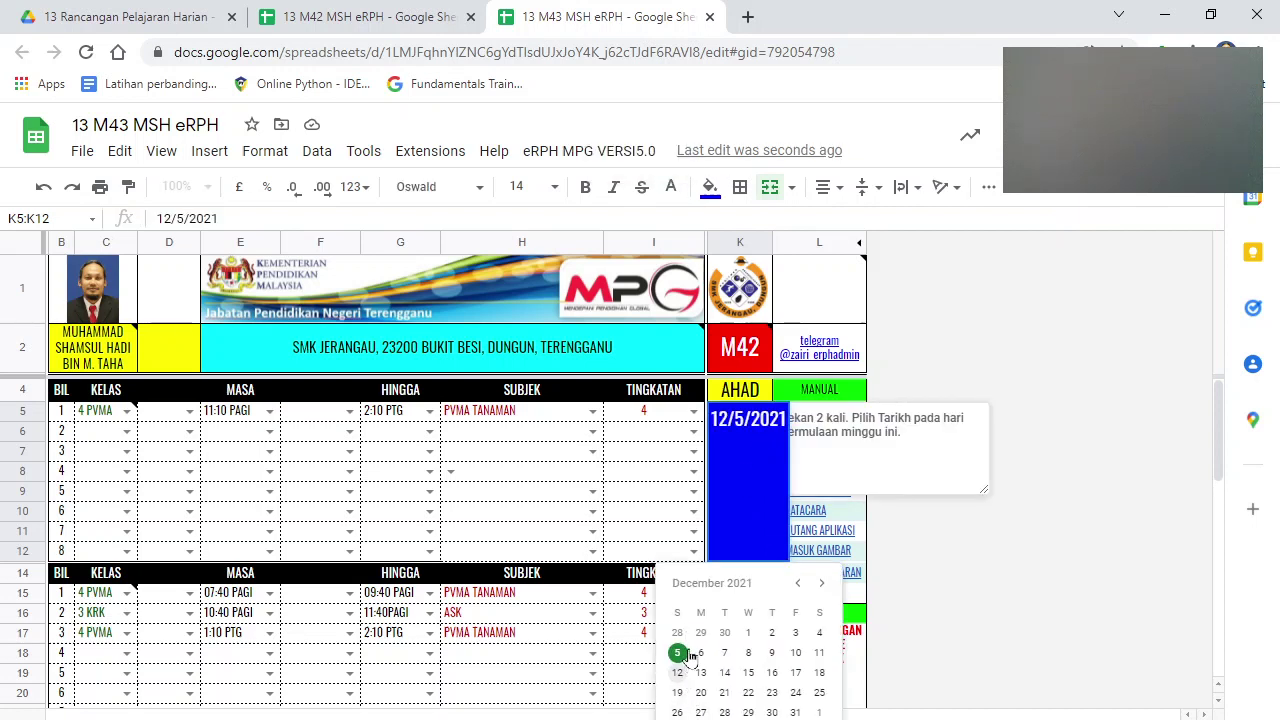
pyautogui.click(821, 584)
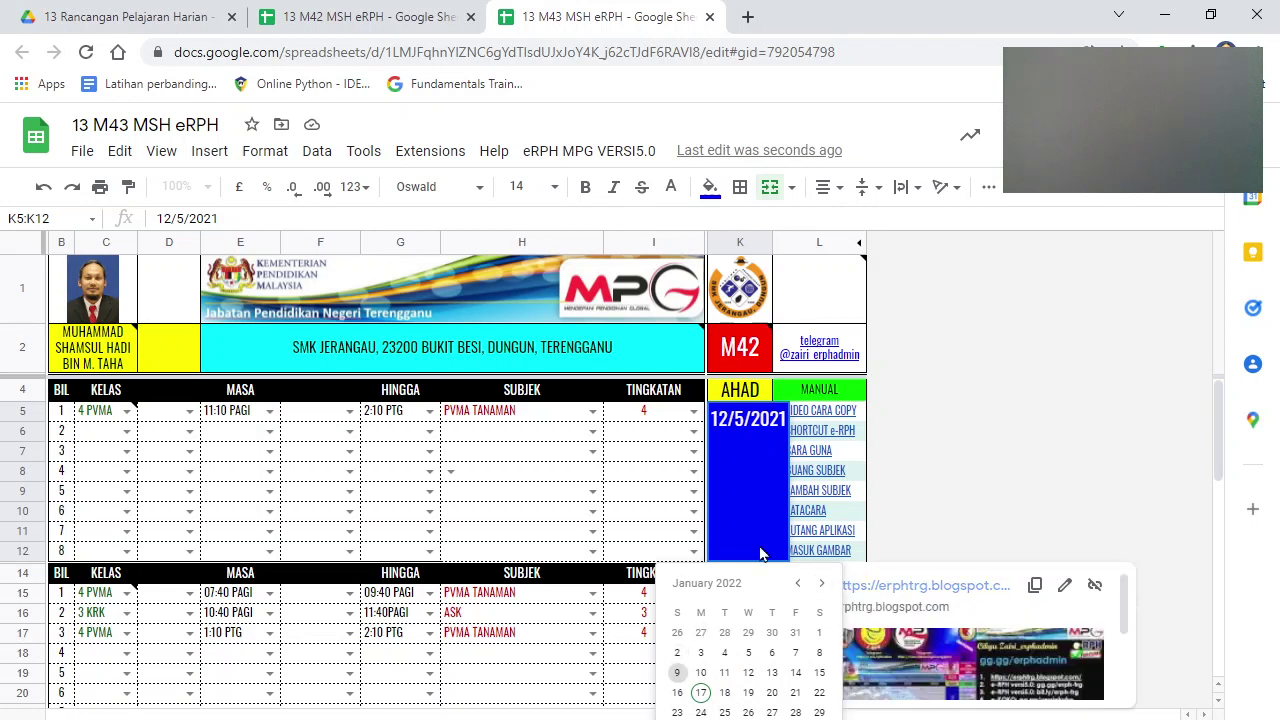
pyautogui.click(678, 674)
# Check the M42 week-number cell and open the sheet holding the TARIKH and MINGGU week table.
pyautogui.moveTo(752, 350)
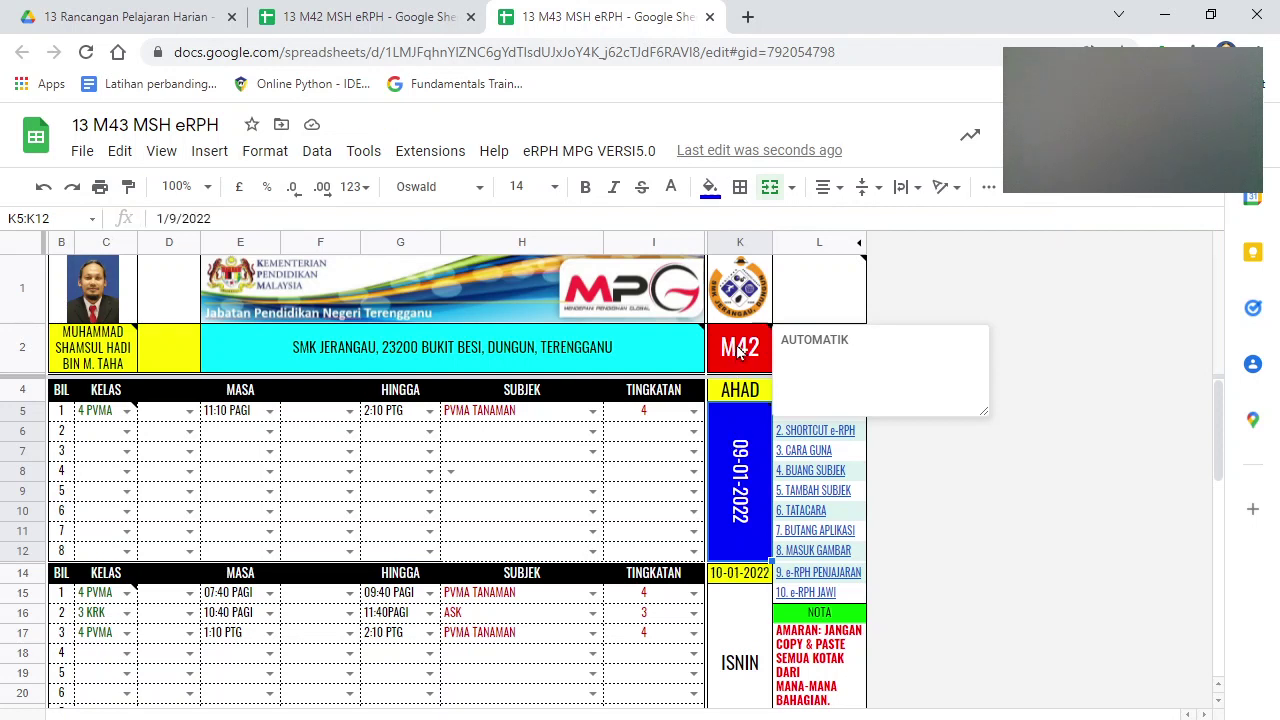
pyautogui.click(738, 347)
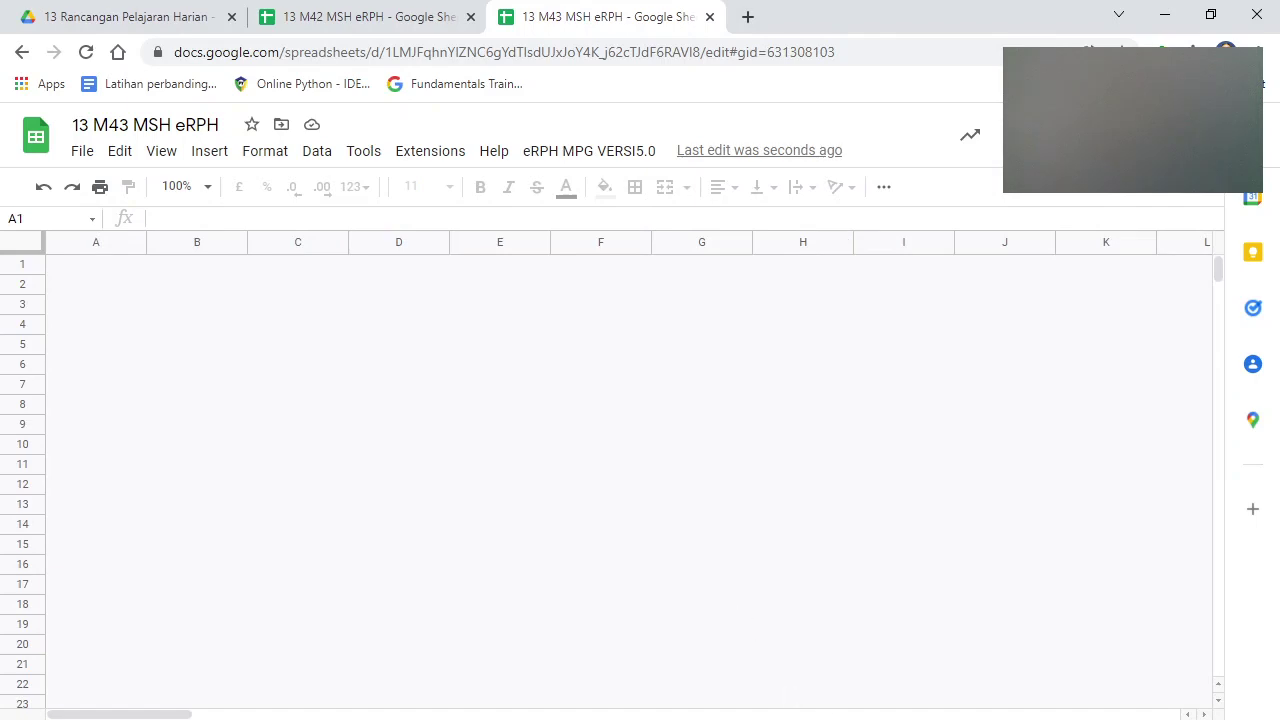
pyautogui.click(514, 660)
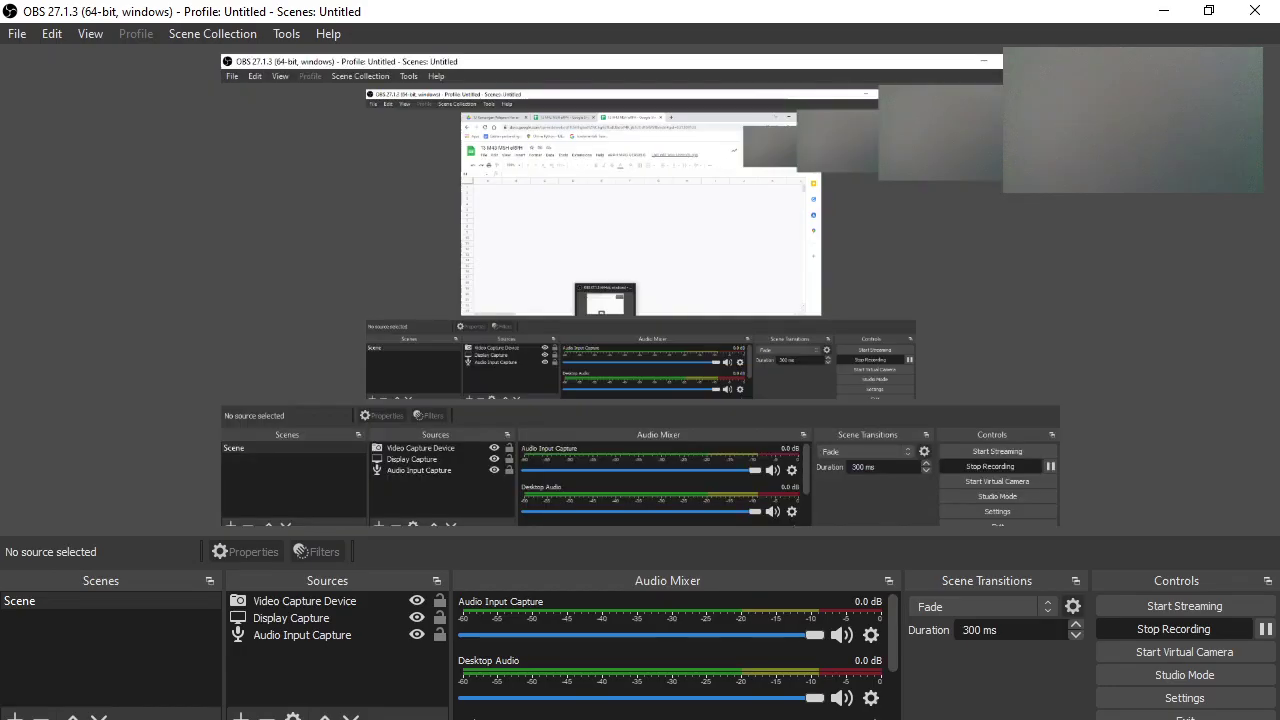
pyautogui.click(1265, 629)
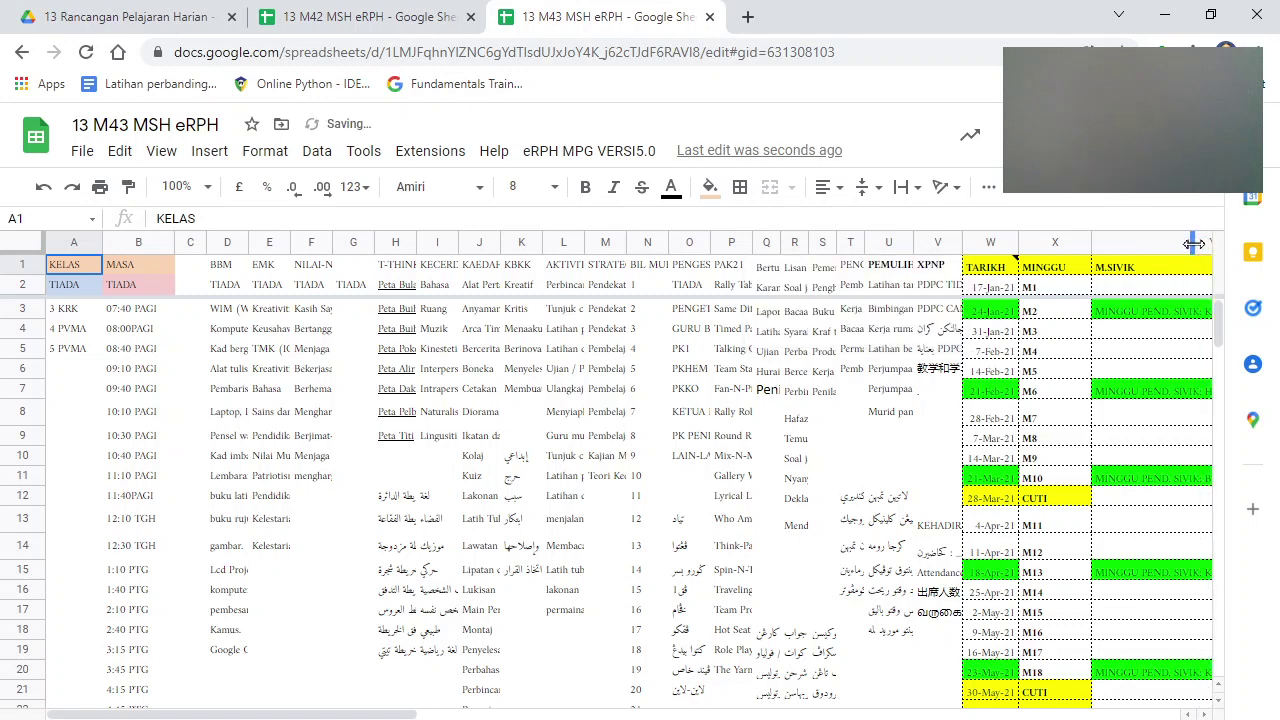
# Unhide columns Z and AA beside the M.SIVIK column of the week table.
pyautogui.doubleClick(1193, 244)
pyautogui.moveTo(407, 716); pyautogui.dragTo(557, 716)
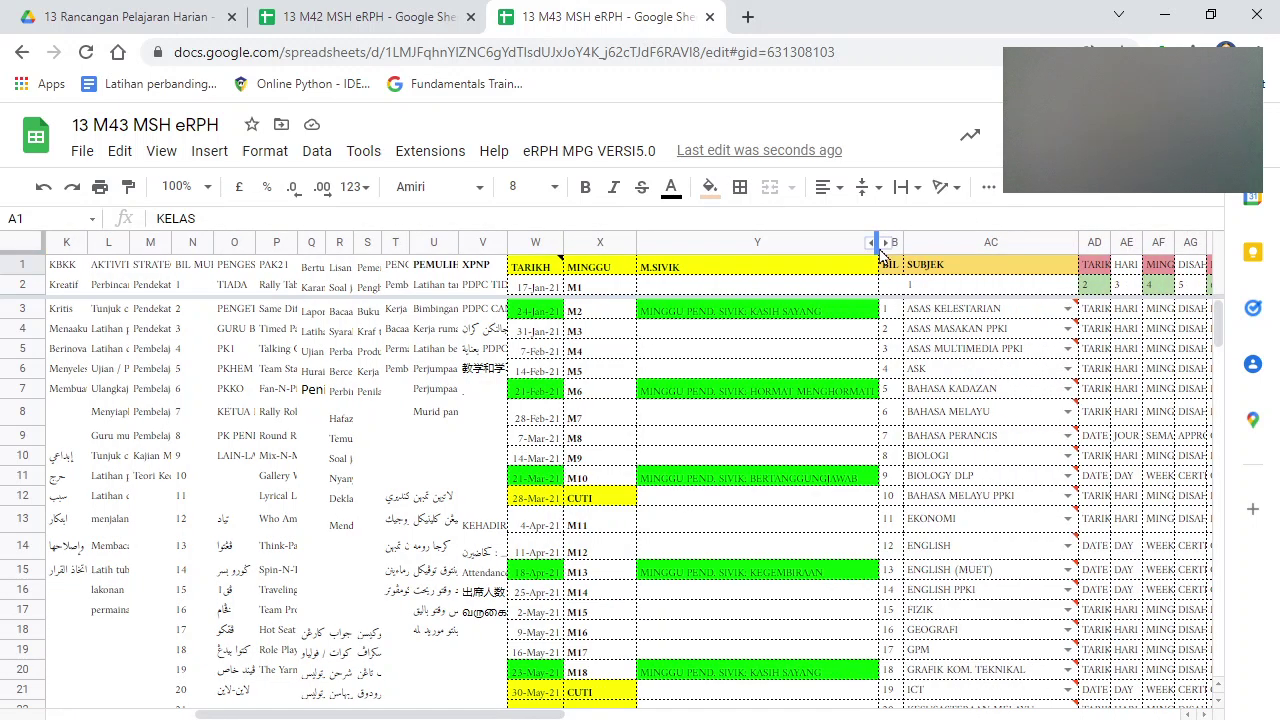
pyautogui.click(880, 245)
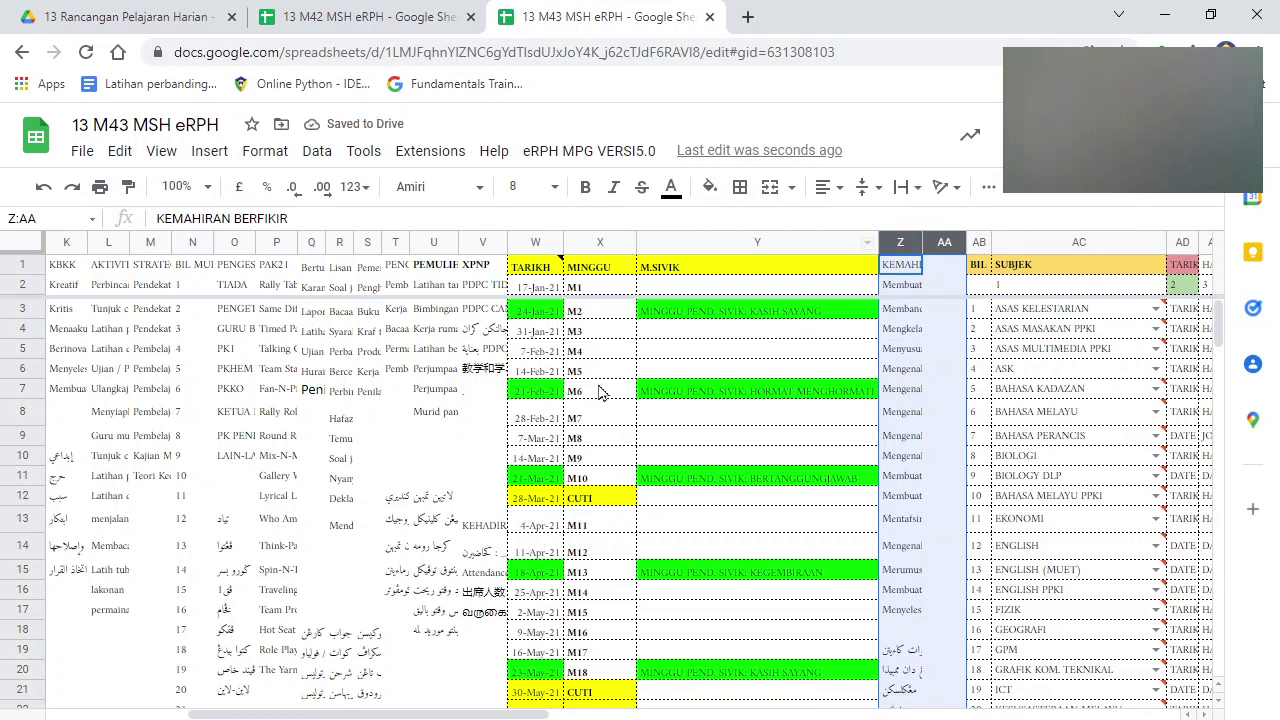
# Copy the formatting of the M42 date cell W48 onto the cells below it, W49:W63.
pyautogui.scroll(-10, 570, 400)
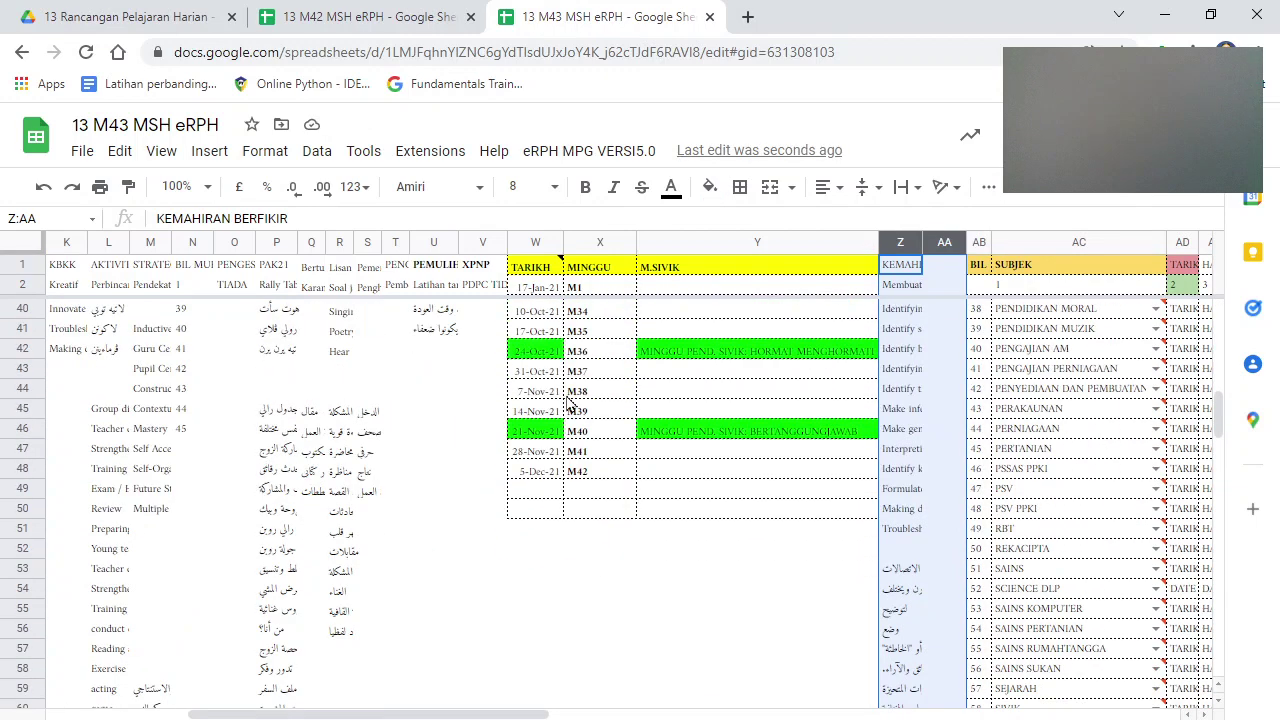
pyautogui.scroll(-2, 568, 400)
pyautogui.click(550, 376)
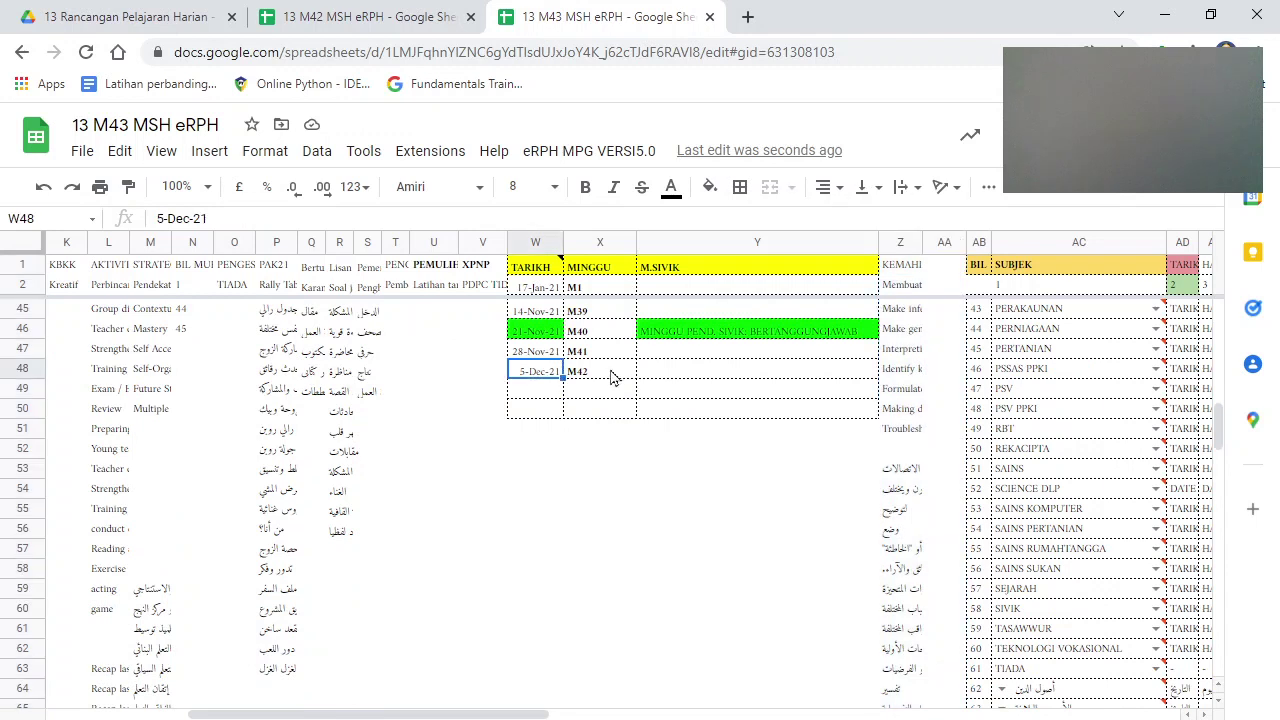
pyautogui.click(612, 376)
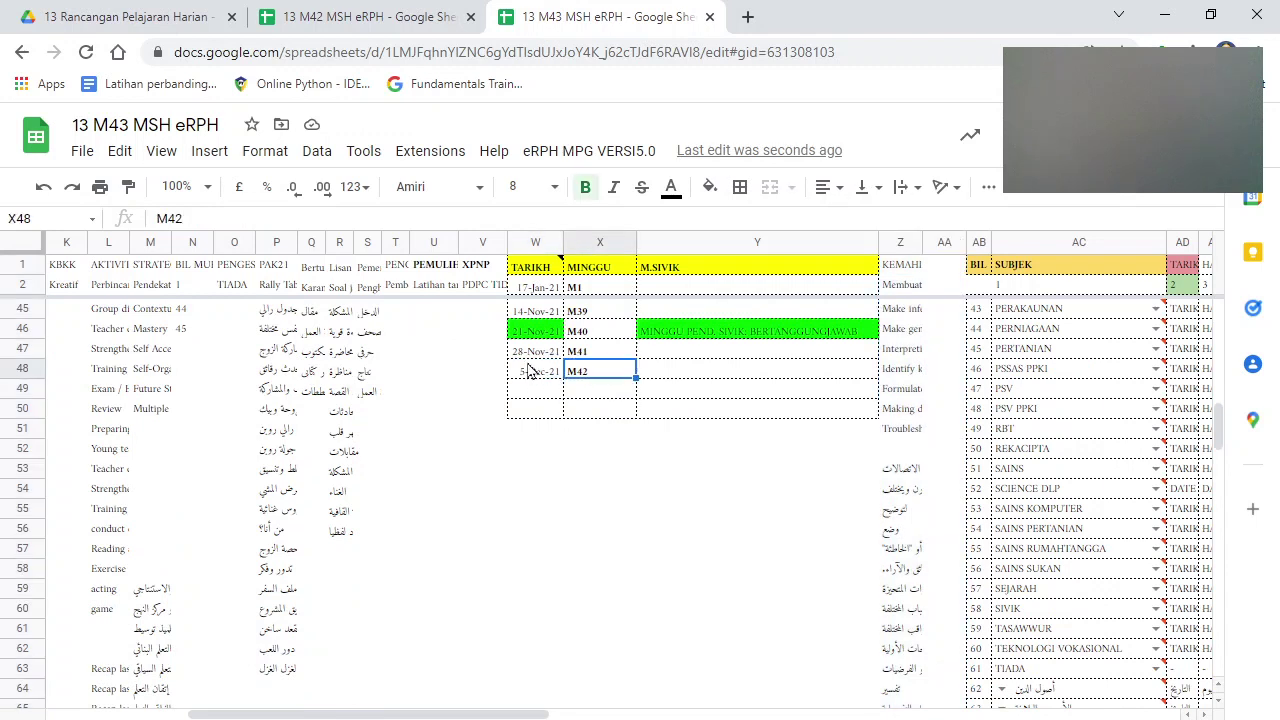
pyautogui.click(530, 380)
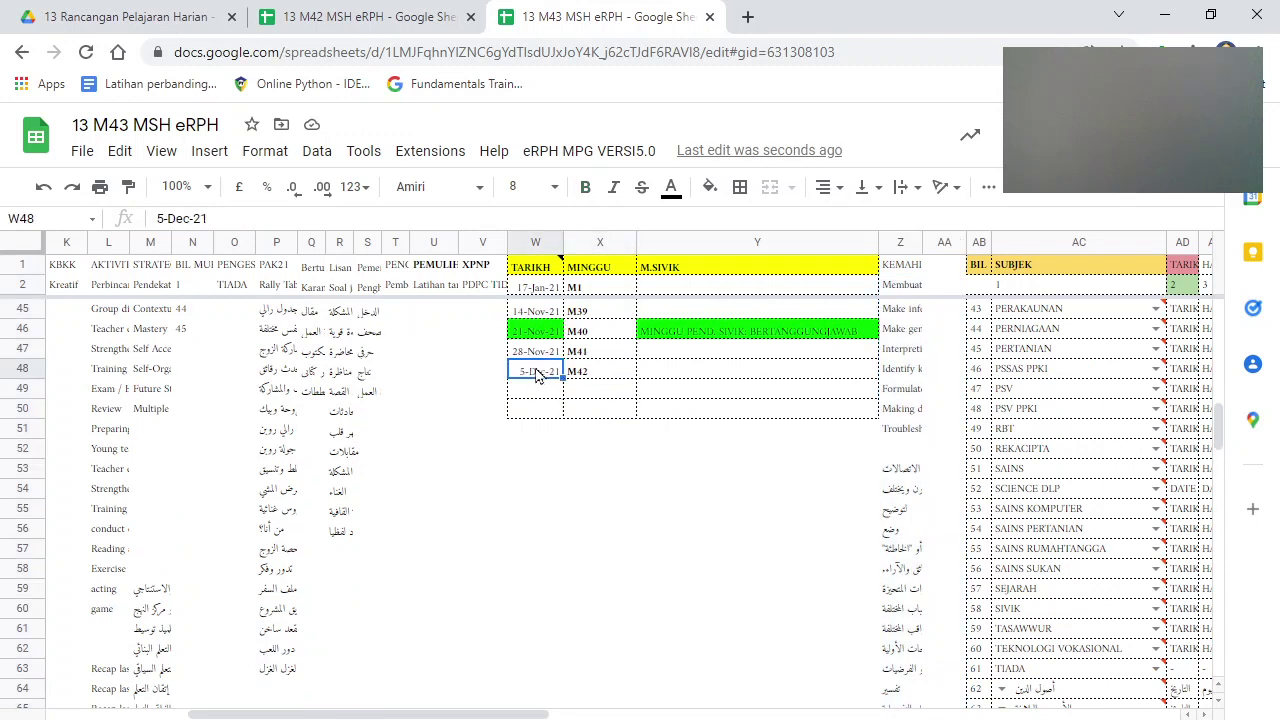
pyautogui.click(129, 190)
pyautogui.moveTo(535, 392); pyautogui.dragTo(540, 676)
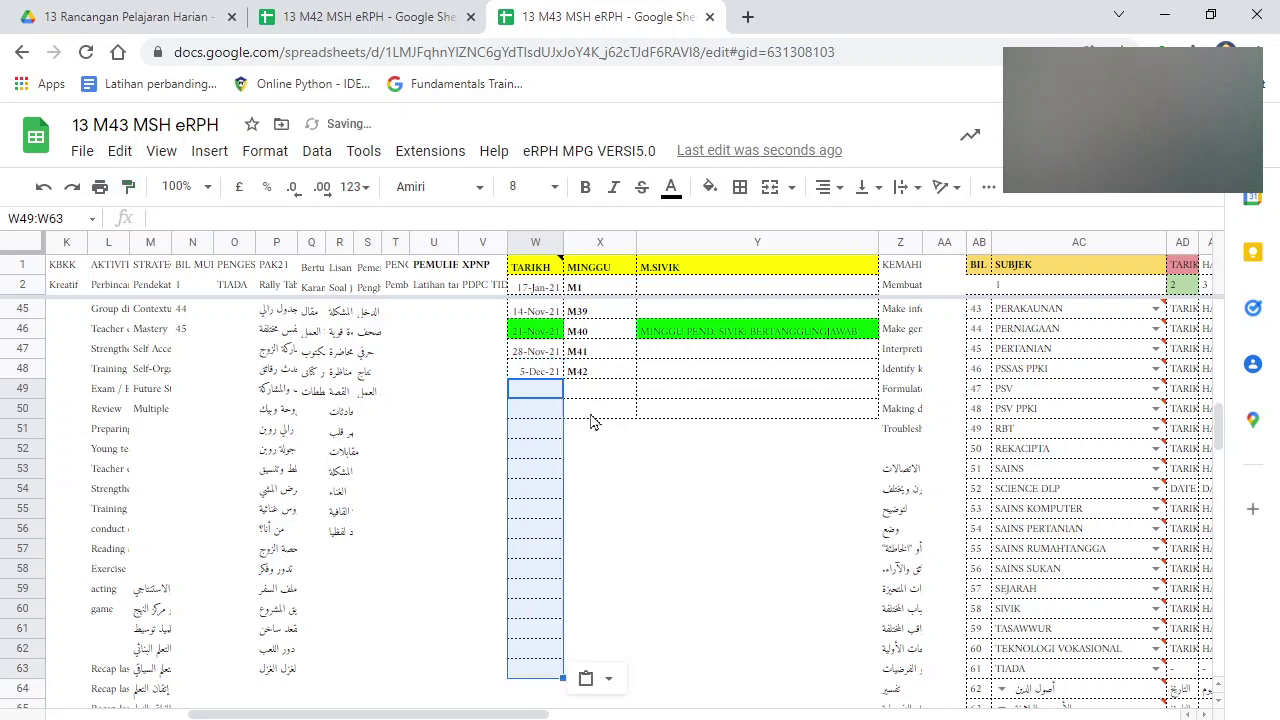
# Try to enter the next week's start date as 9/1/22 in cell W49, below the M42 date.
pyautogui.click(537, 392)
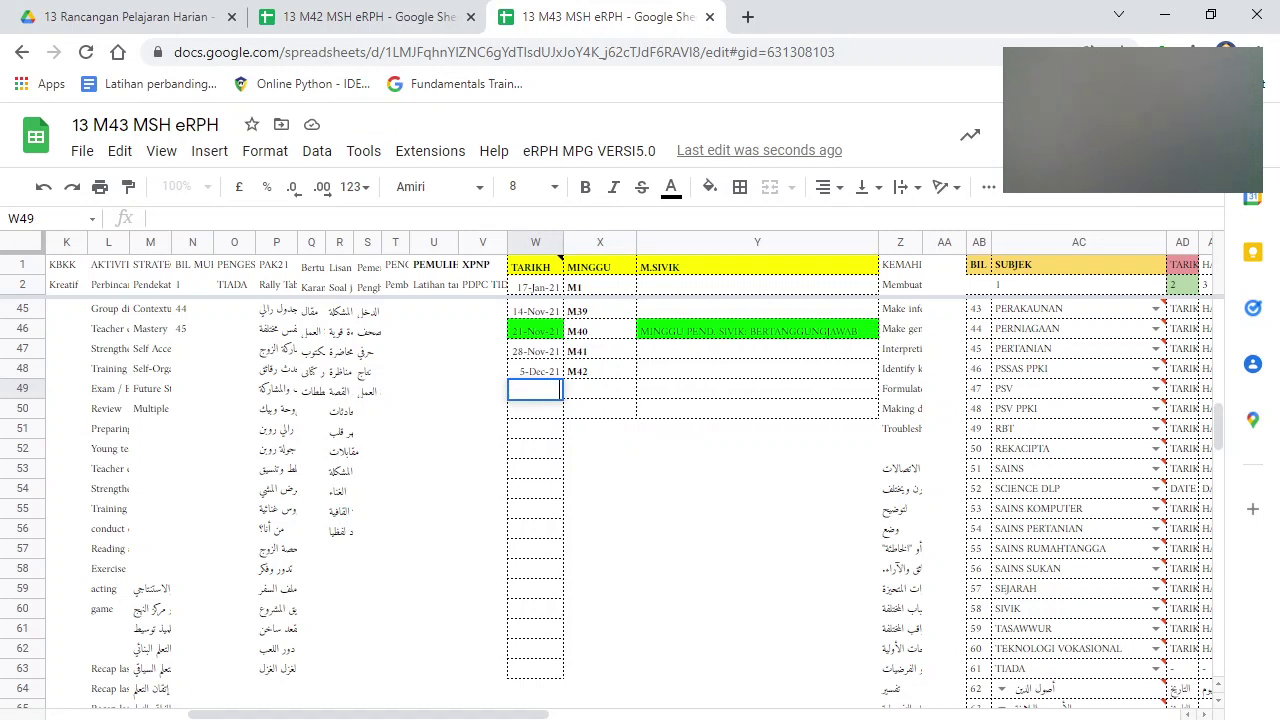
pyautogui.hotkey('alt', 'Tab')
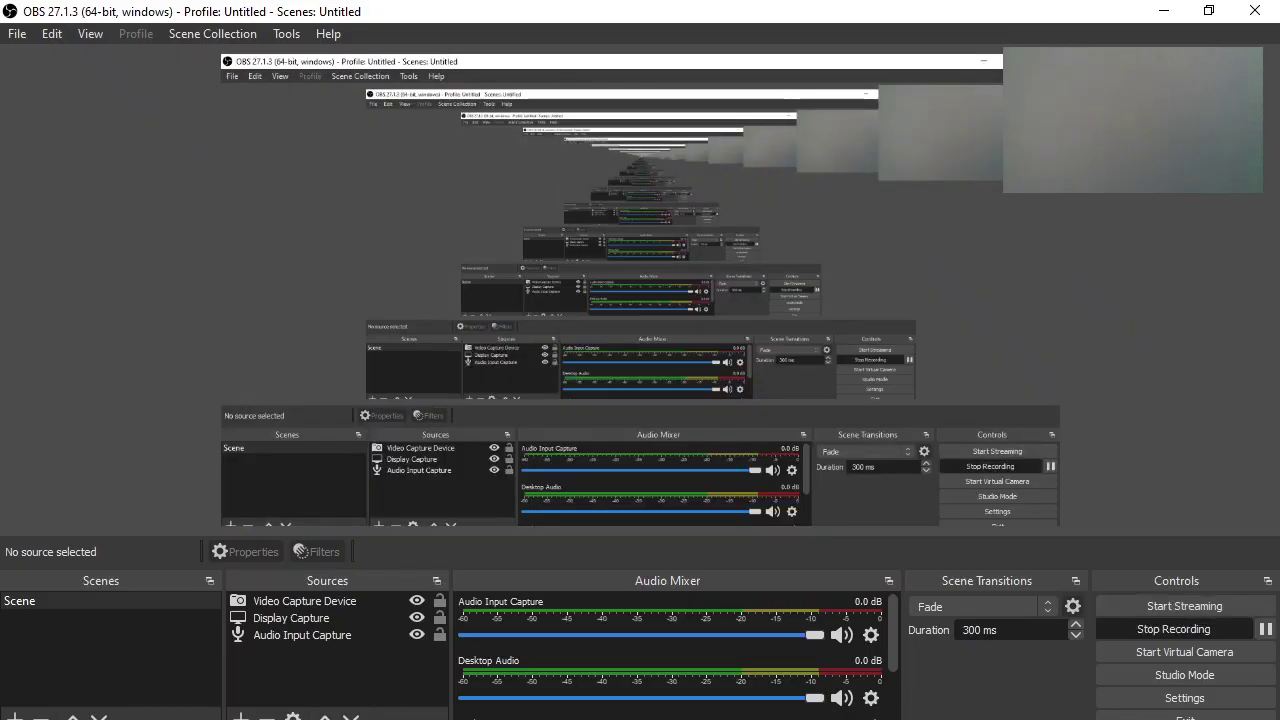
pyautogui.hotkey('alt', 'Tab')
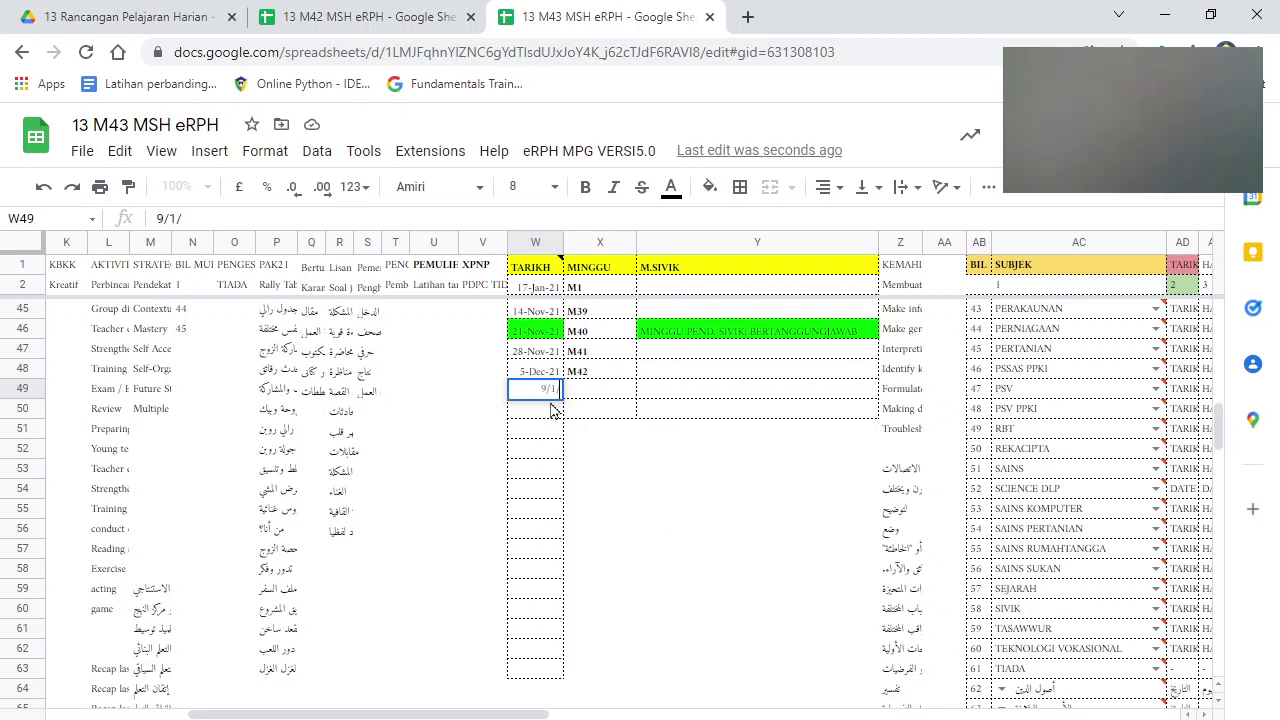
pyautogui.write('22')
pyautogui.press('Return')
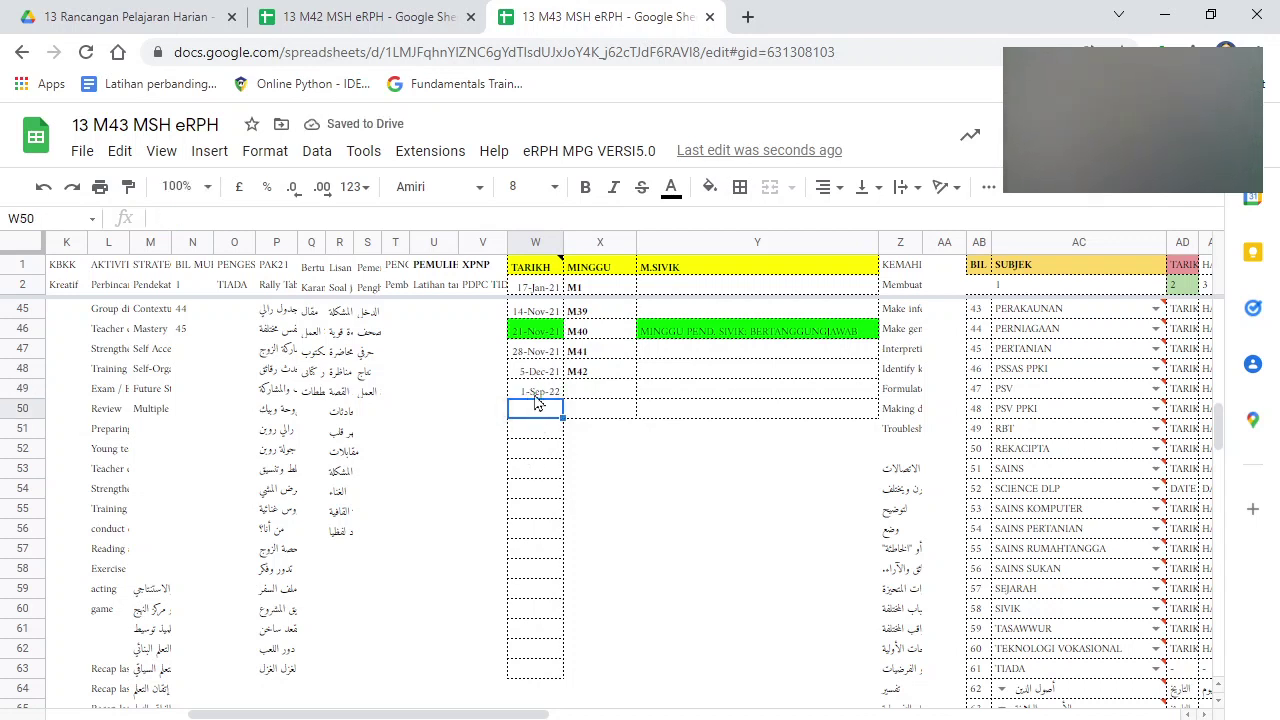
# Replace the date in cell W49 with 1/9/22 in month/day order.
pyautogui.click(537, 393)
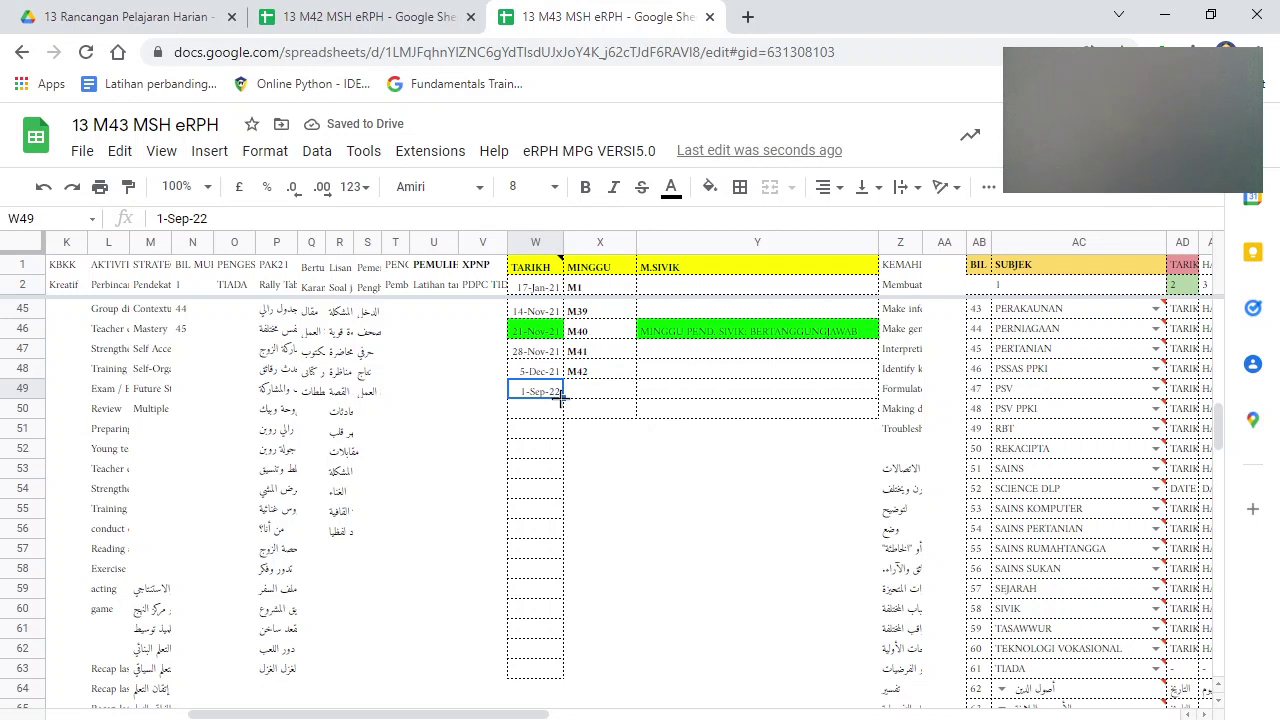
pyautogui.press('BackSpace')
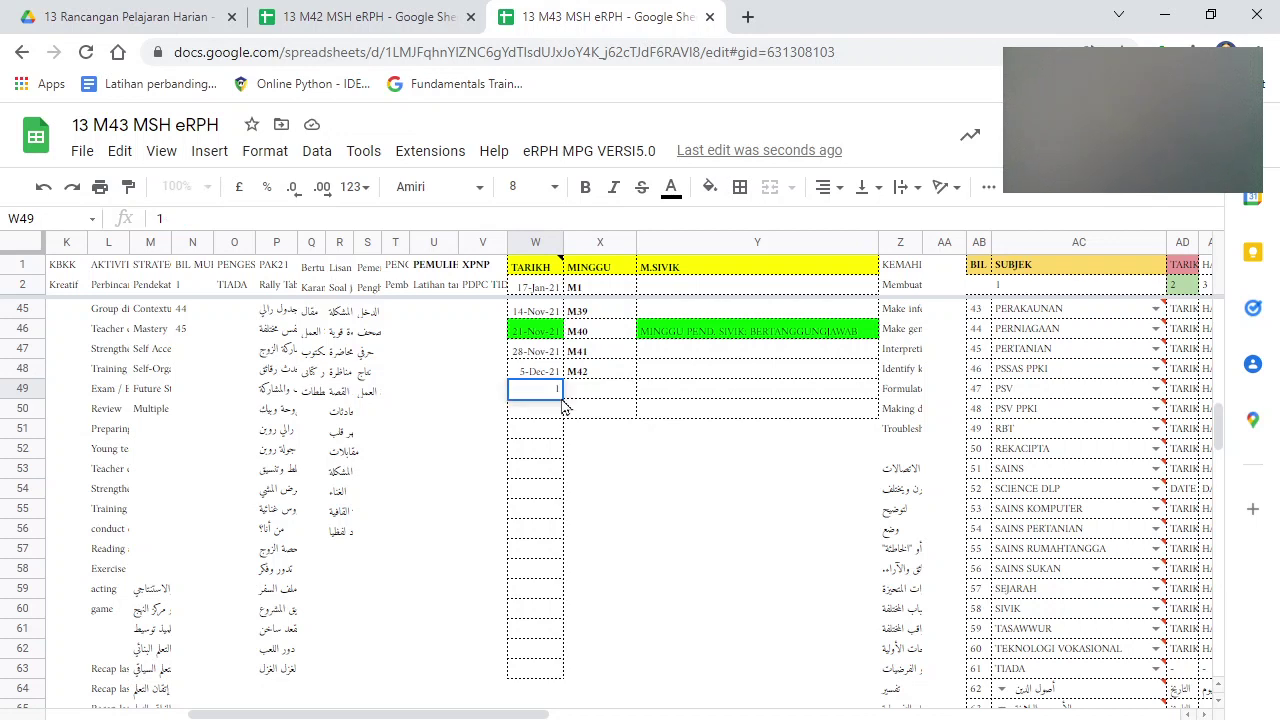
pyautogui.write('1/9/22')
pyautogui.press('Return')
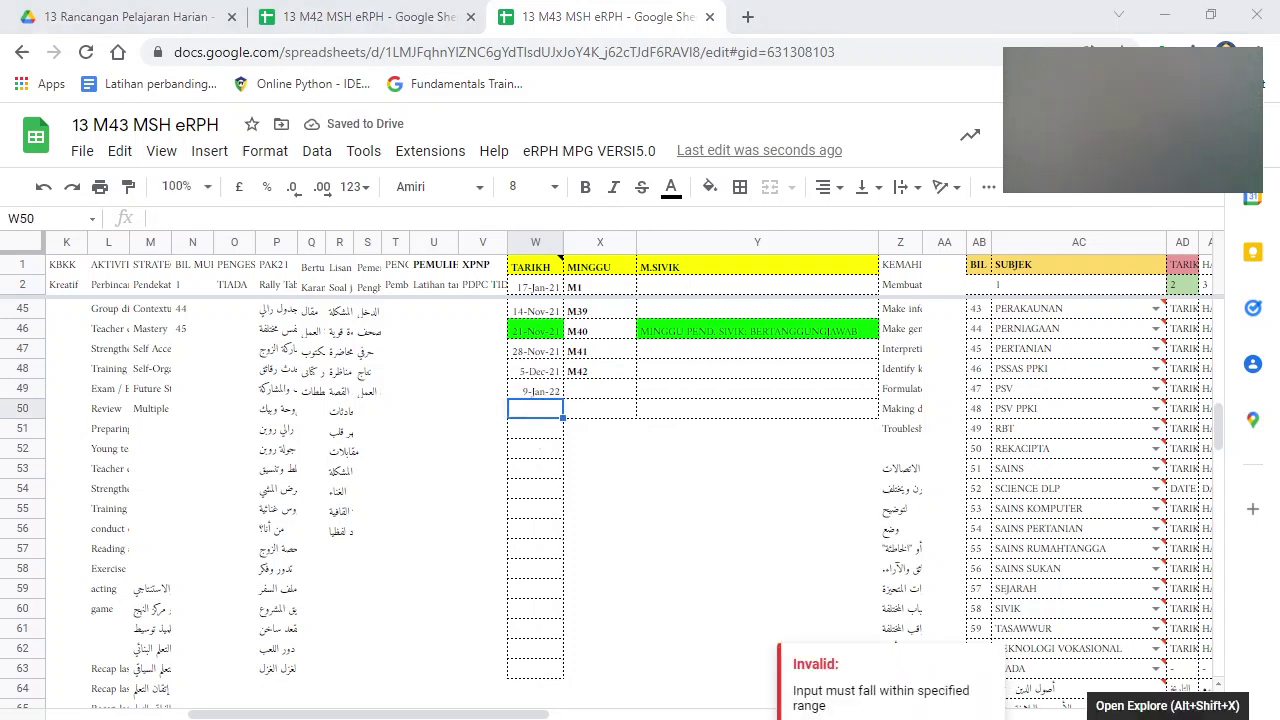
# Check the January 2022 calendar and enter the following Sunday, 1/16/22, in cell W50.
pyautogui.press('super+alt+d')
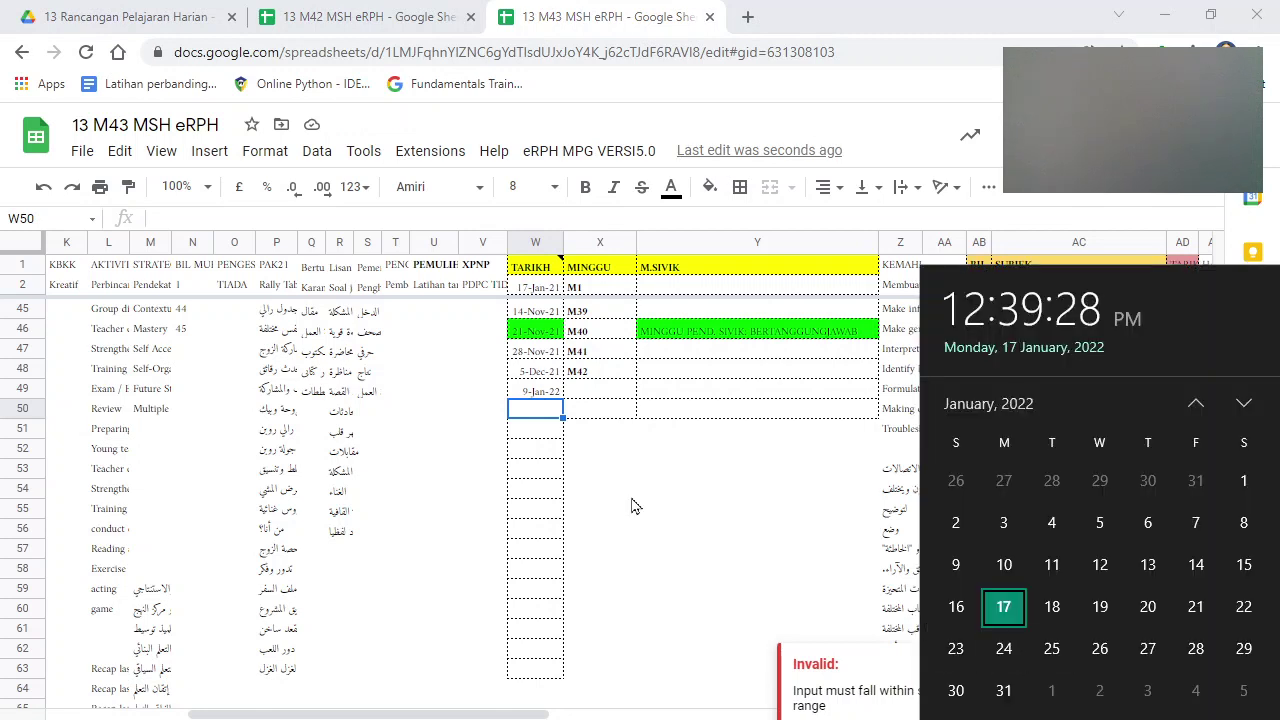
pyautogui.click(521, 421)
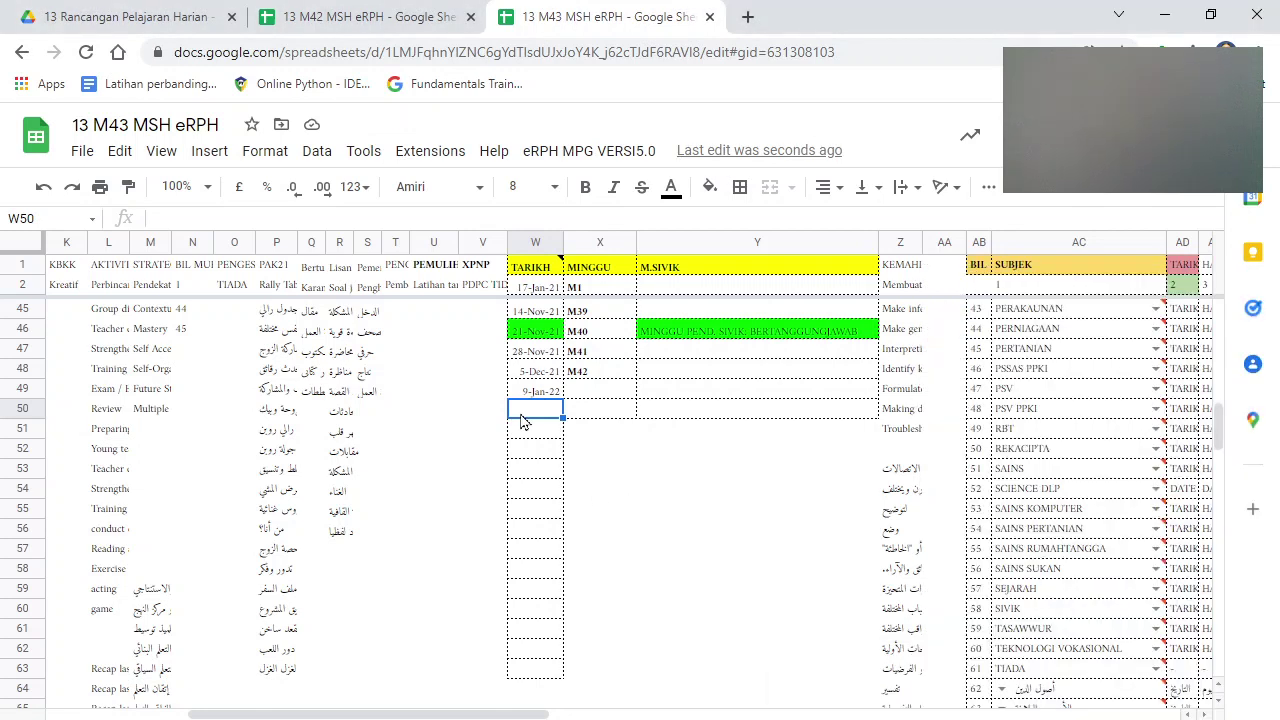
pyautogui.doubleClick(521, 411)
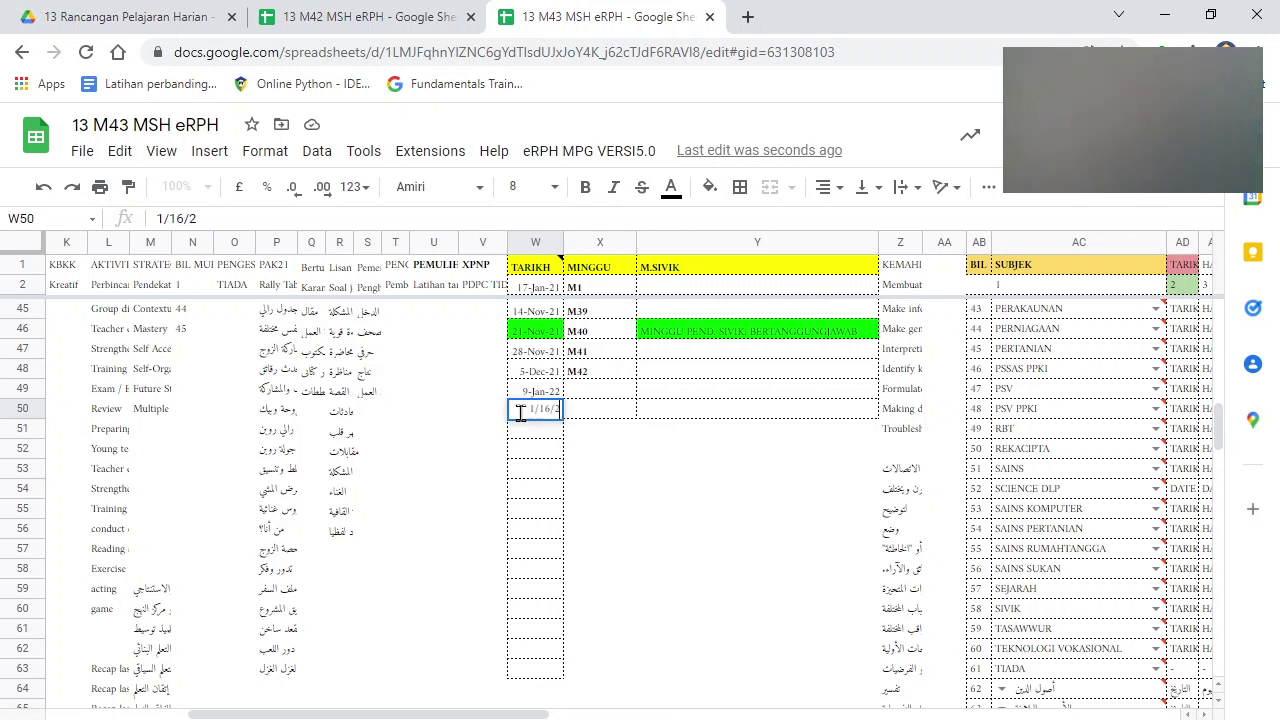
pyautogui.write('2')
pyautogui.press('Return')
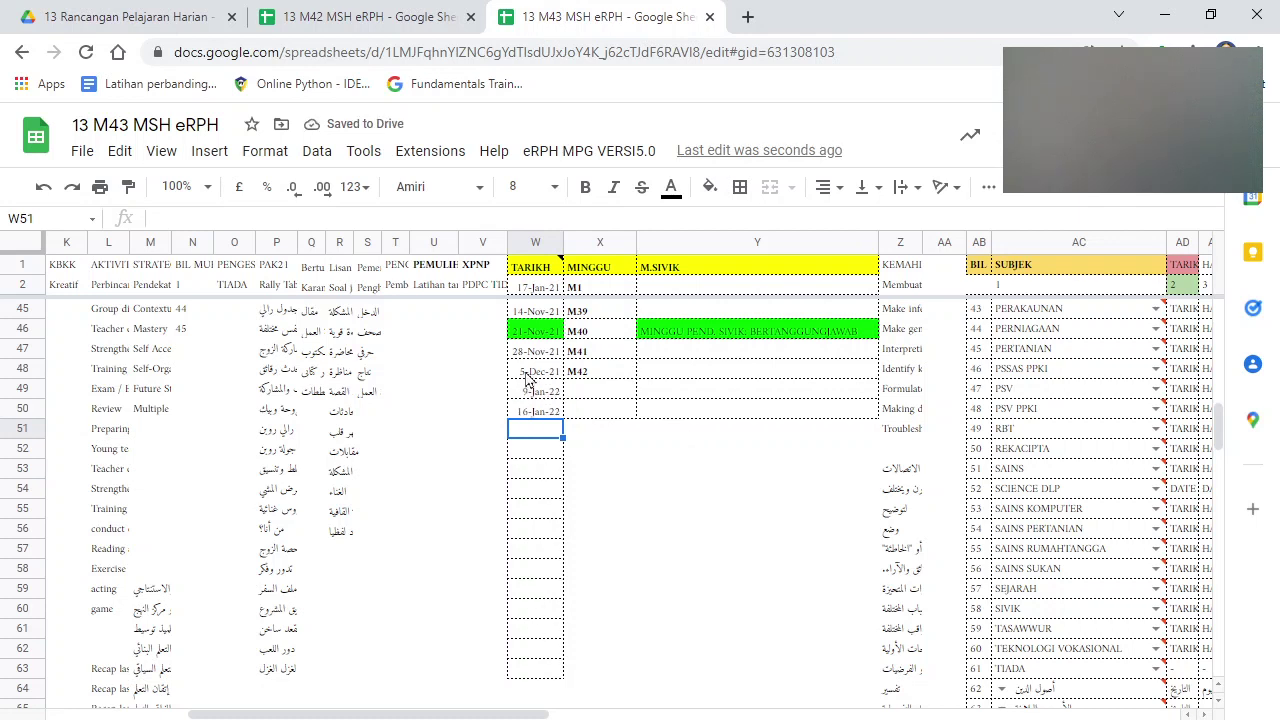
# Fill the weekly date series from W49:W50 down the TARIKH column to W61.
pyautogui.click(533, 391)
pyautogui.keyDown('shift'); pyautogui.click(535, 408); pyautogui.keyUp('shift')
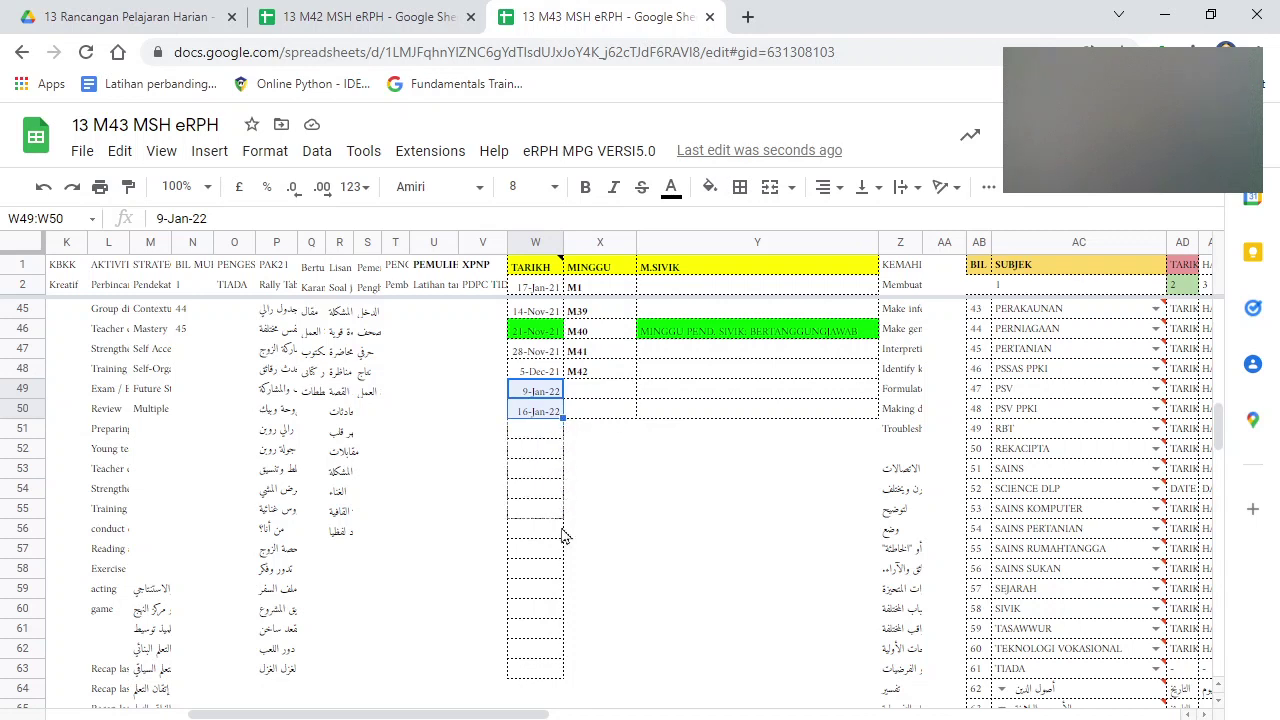
pyautogui.moveTo(603, 549); pyautogui.dragTo(610, 558)
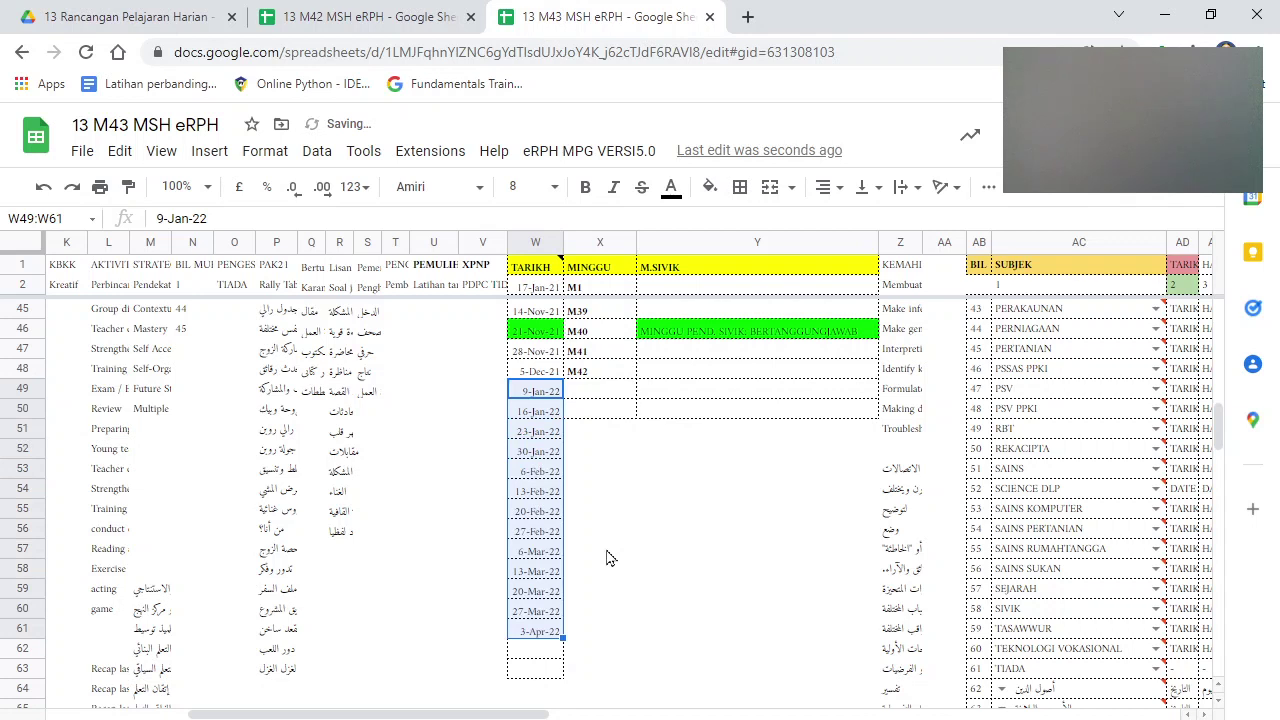
# Delete the March and April dates in W57:W61 so the TARIKH series ends at 27-Feb-22.
pyautogui.click(592, 611)
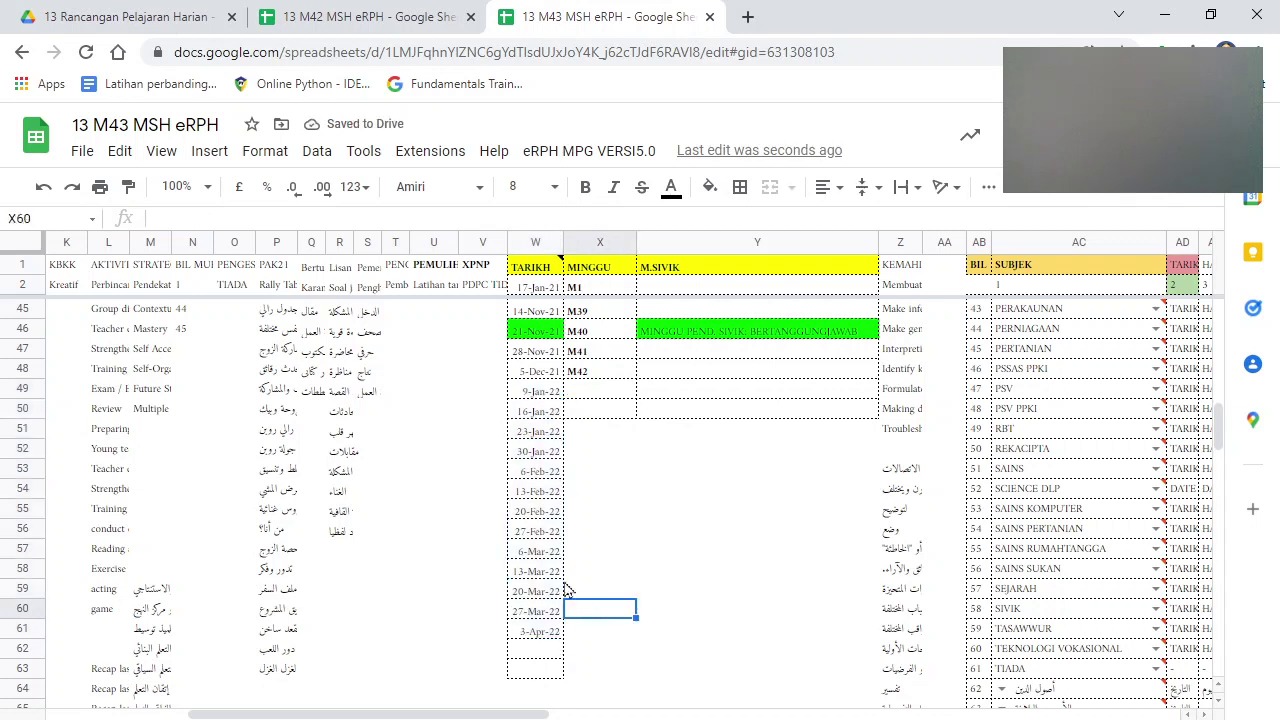
pyautogui.moveTo(533, 558); pyautogui.dragTo(538, 638)
pyautogui.press('Delete')
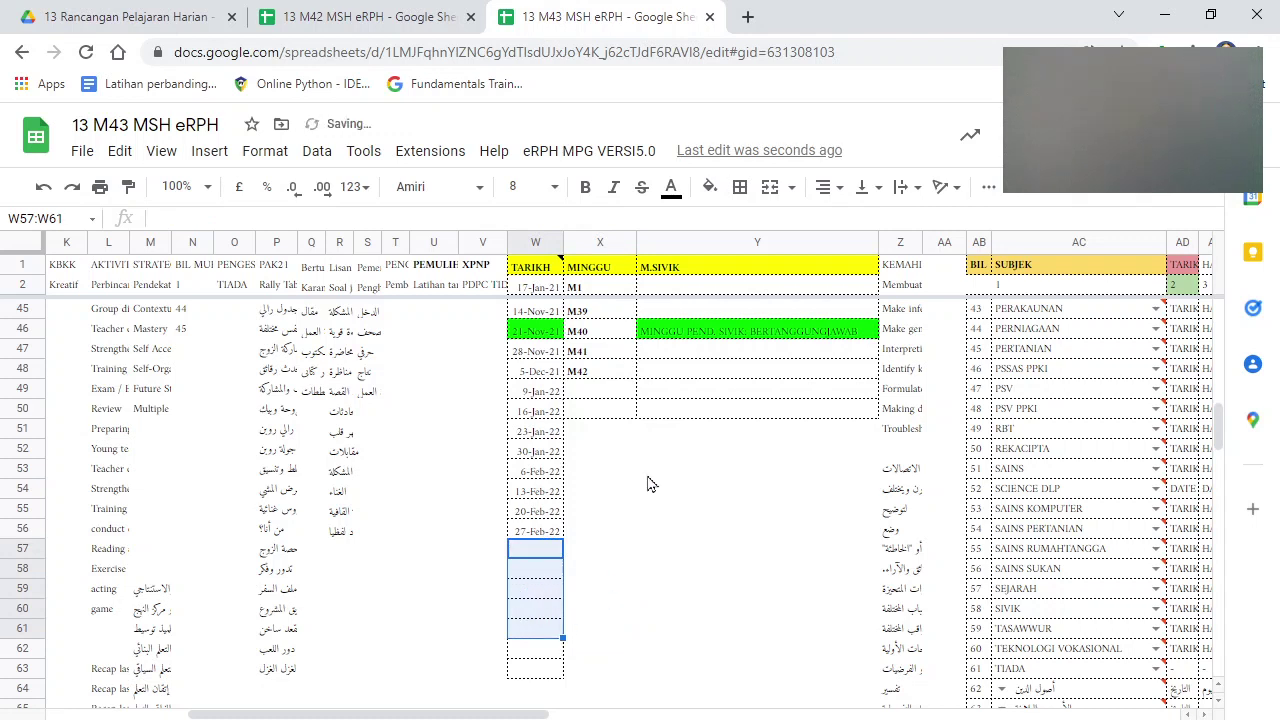
pyautogui.click(648, 472)
# Extend the MINGGU week numbers from M41 and M42 in X47:X48 down to row 56.
pyautogui.click(585, 340)
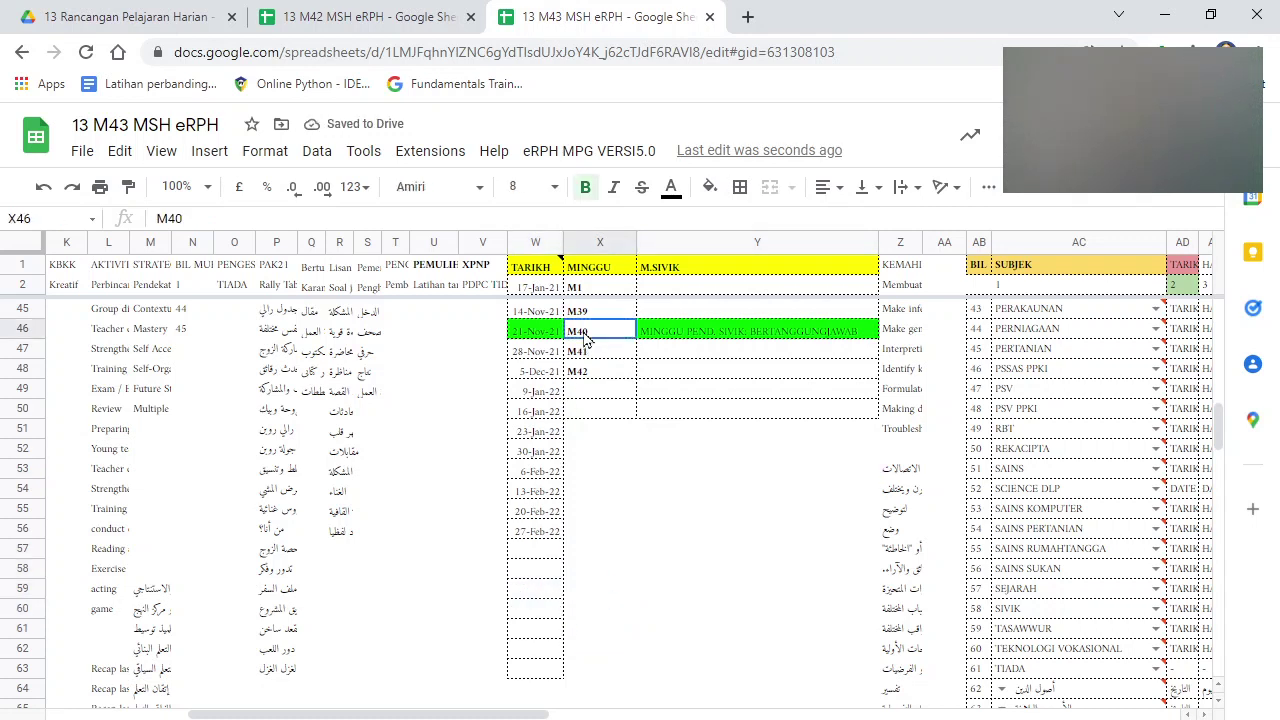
pyautogui.click(600, 360)
pyautogui.moveTo(600, 360); pyautogui.dragTo(634, 540)
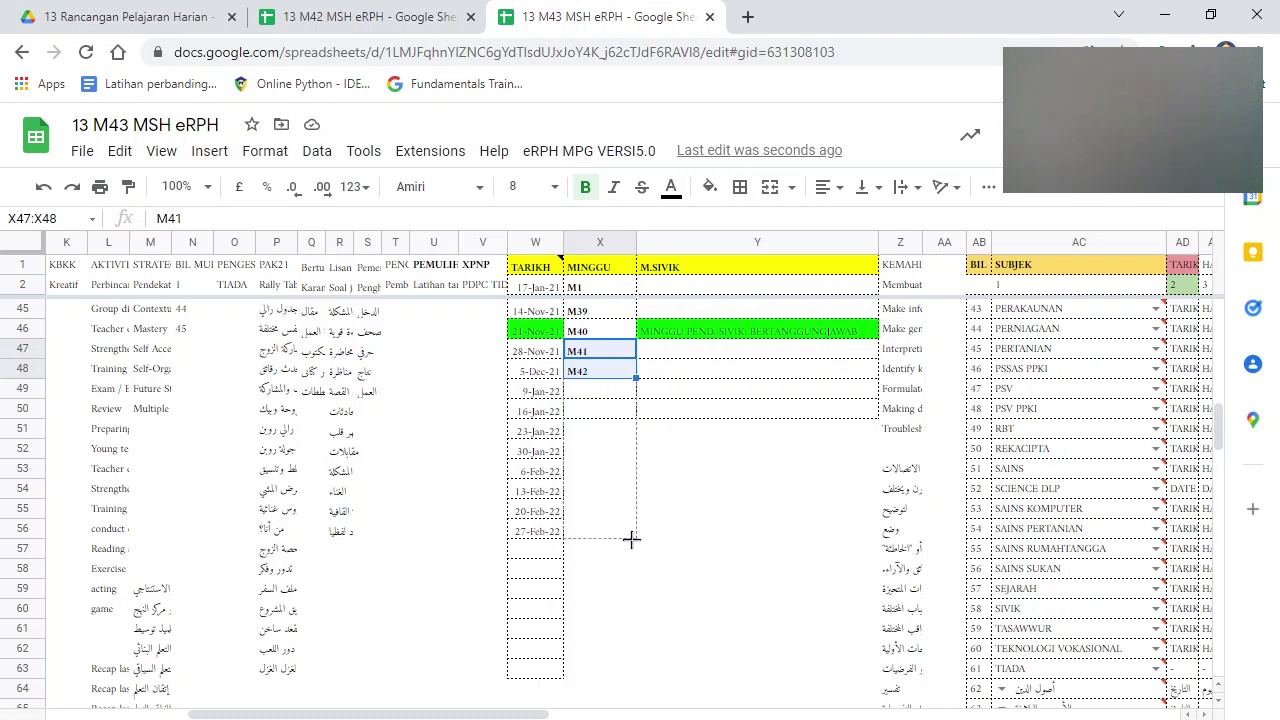
pyautogui.click(685, 498)
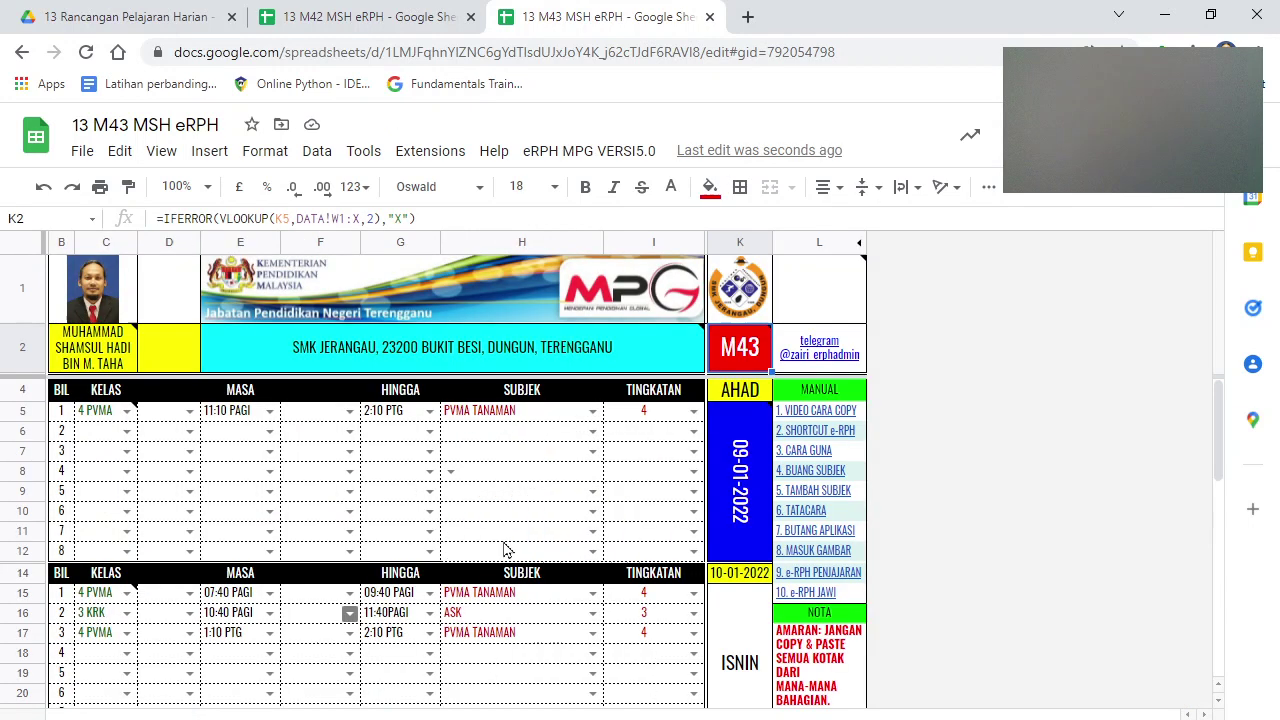
# Test the automatic week number in K2 with AHAD start dates 16 and 23 January 2022, and restore 9 January 2022.
pyautogui.moveTo(752, 345)
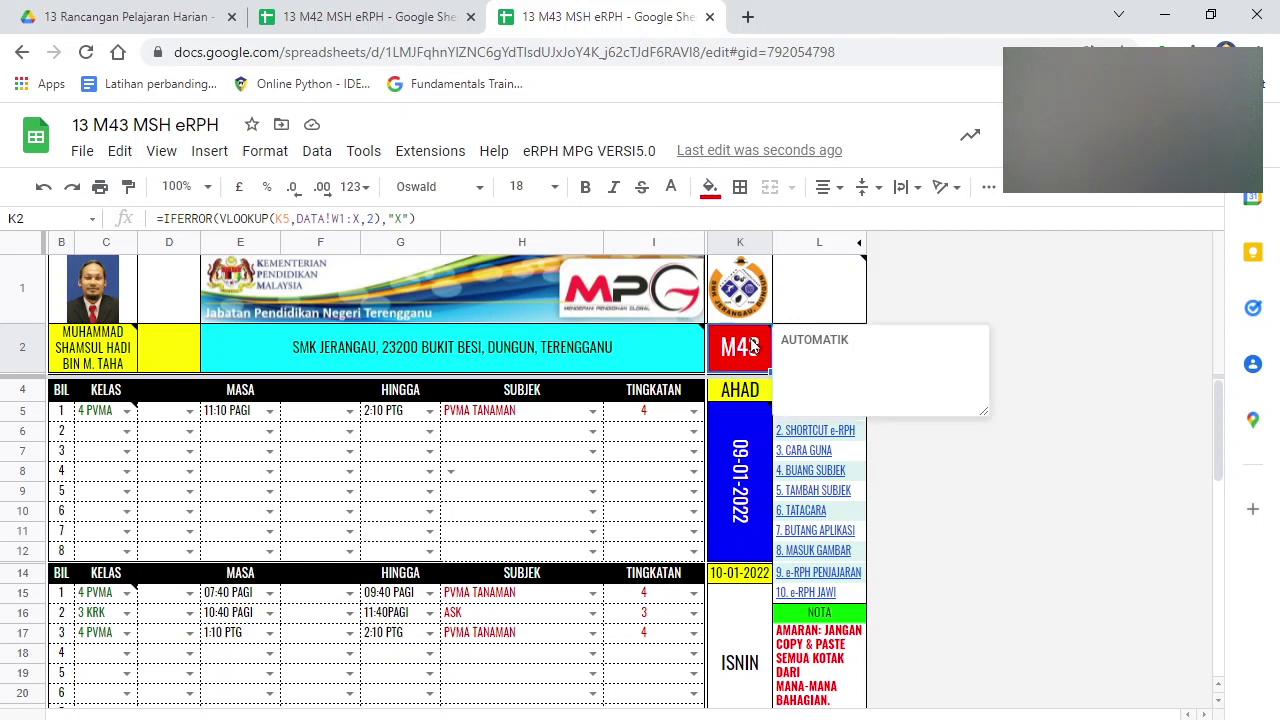
pyautogui.doubleClick(737, 455)
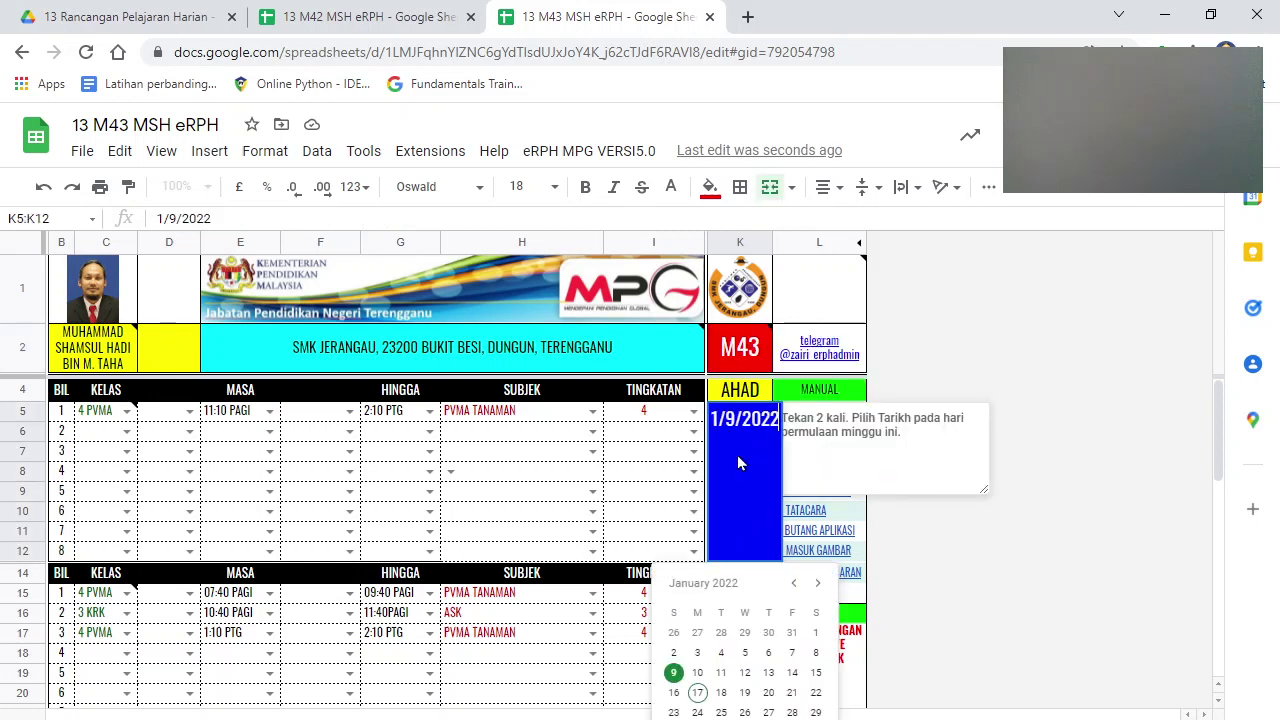
pyautogui.click(673, 692)
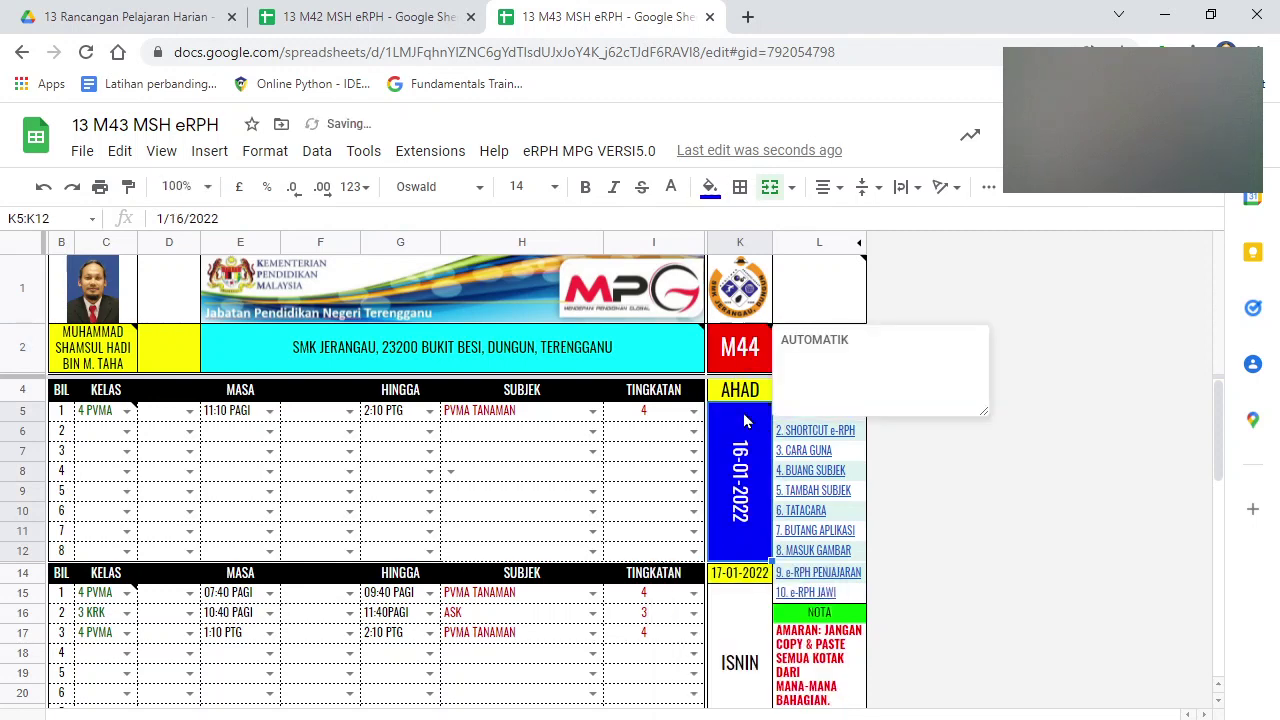
pyautogui.press('Return')
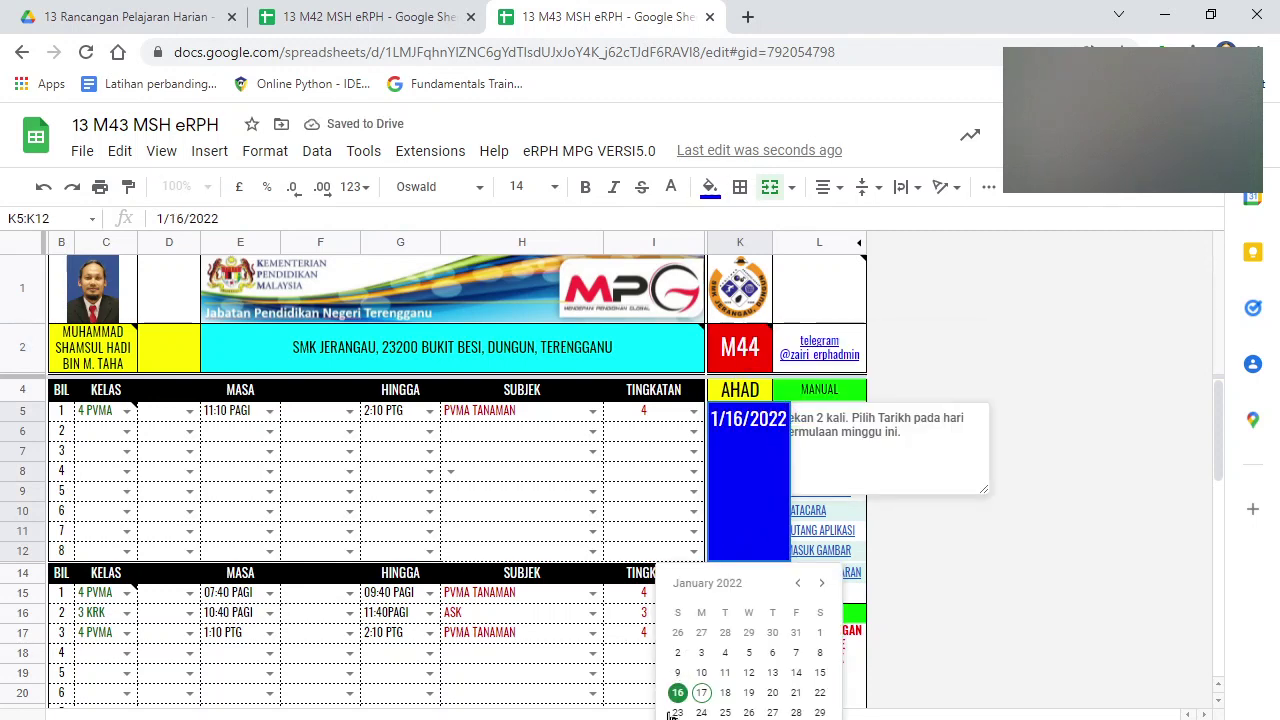
pyautogui.click(680, 712)
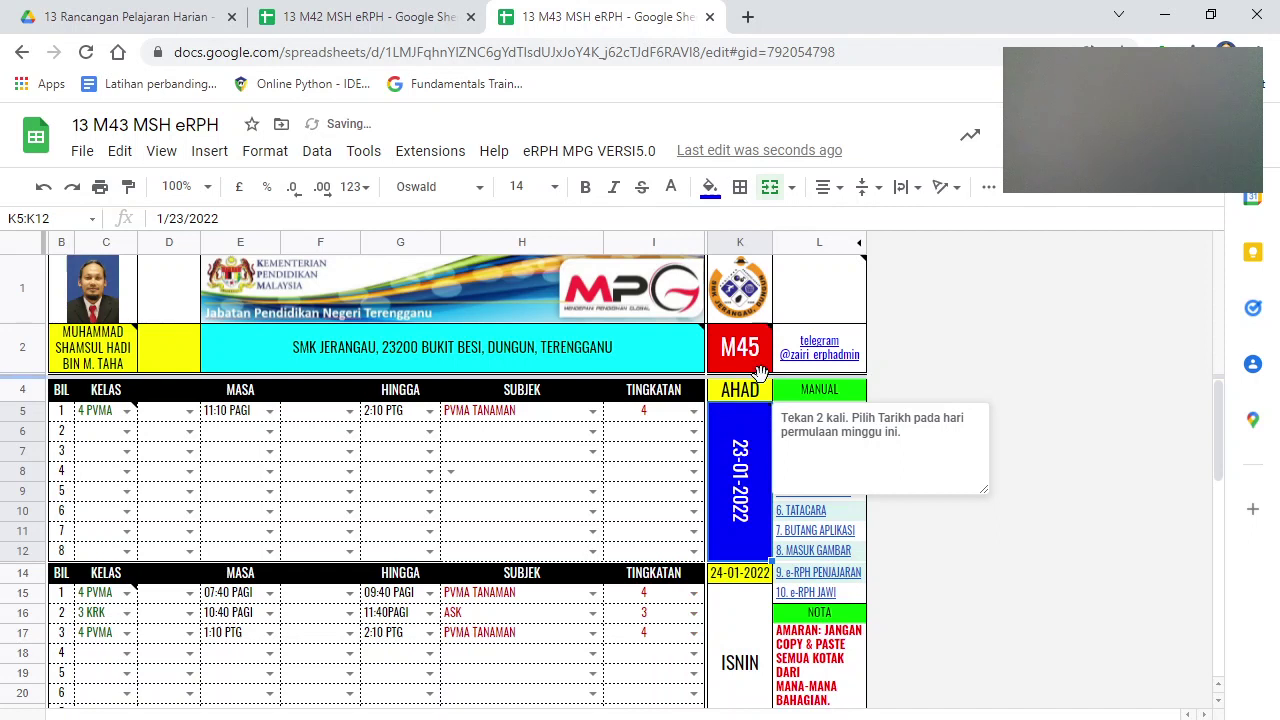
pyautogui.doubleClick(740, 478)
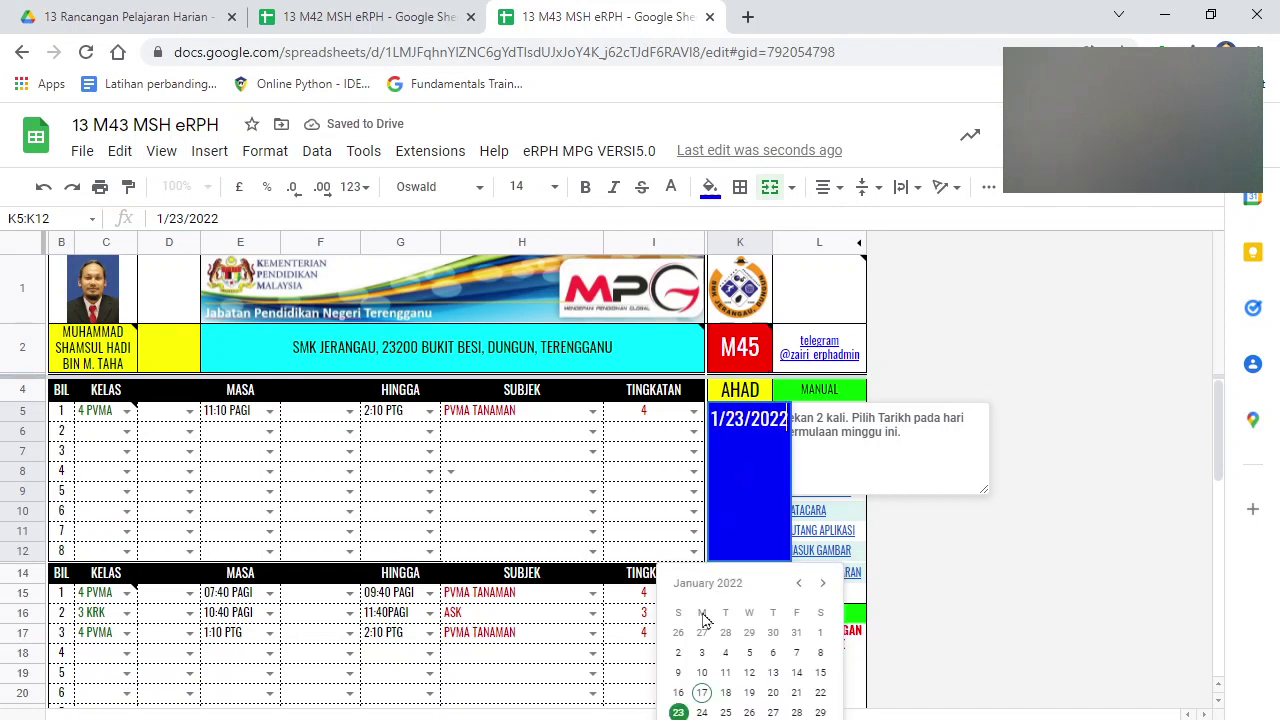
pyautogui.click(679, 675)
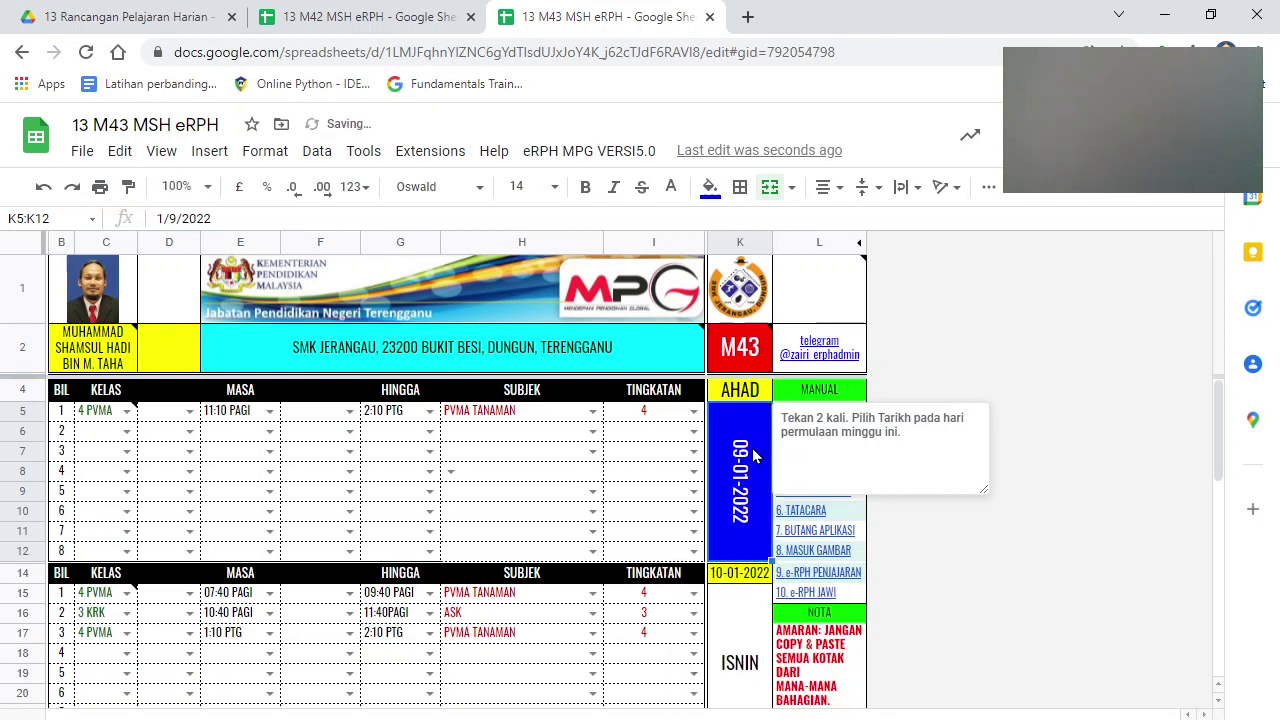
pyautogui.moveTo(769, 415)
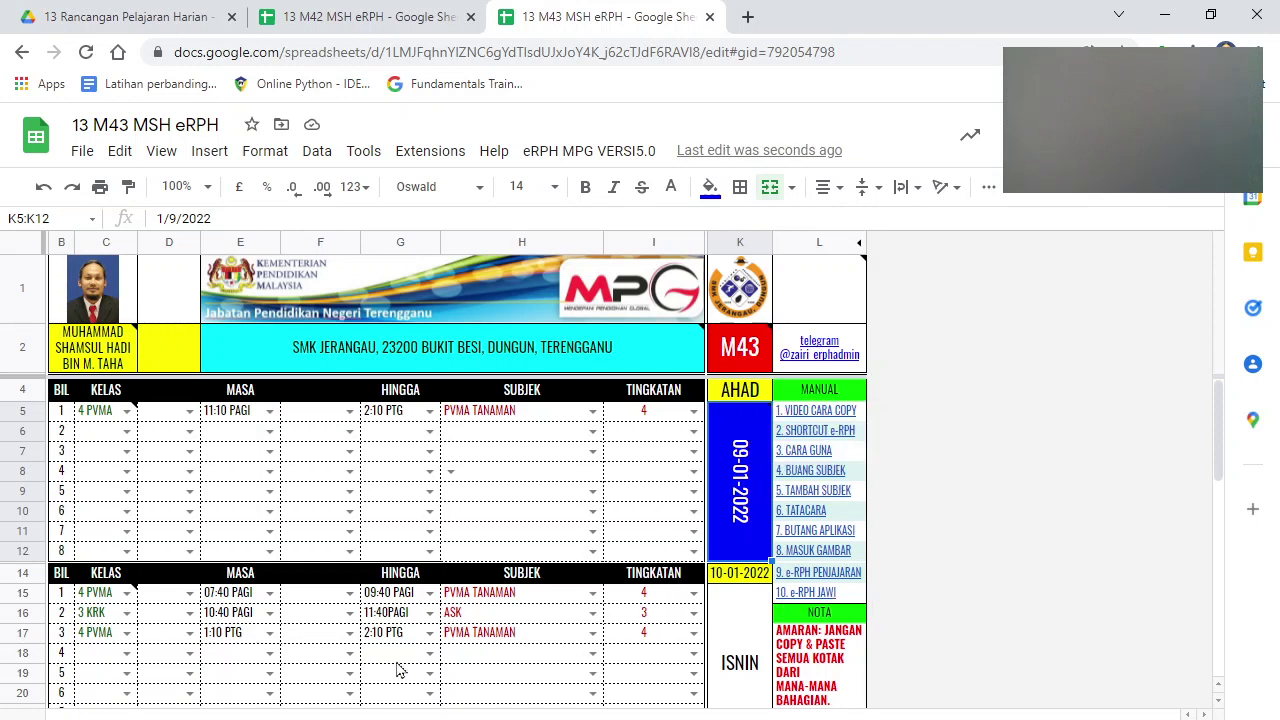
pyautogui.click(236, 700)
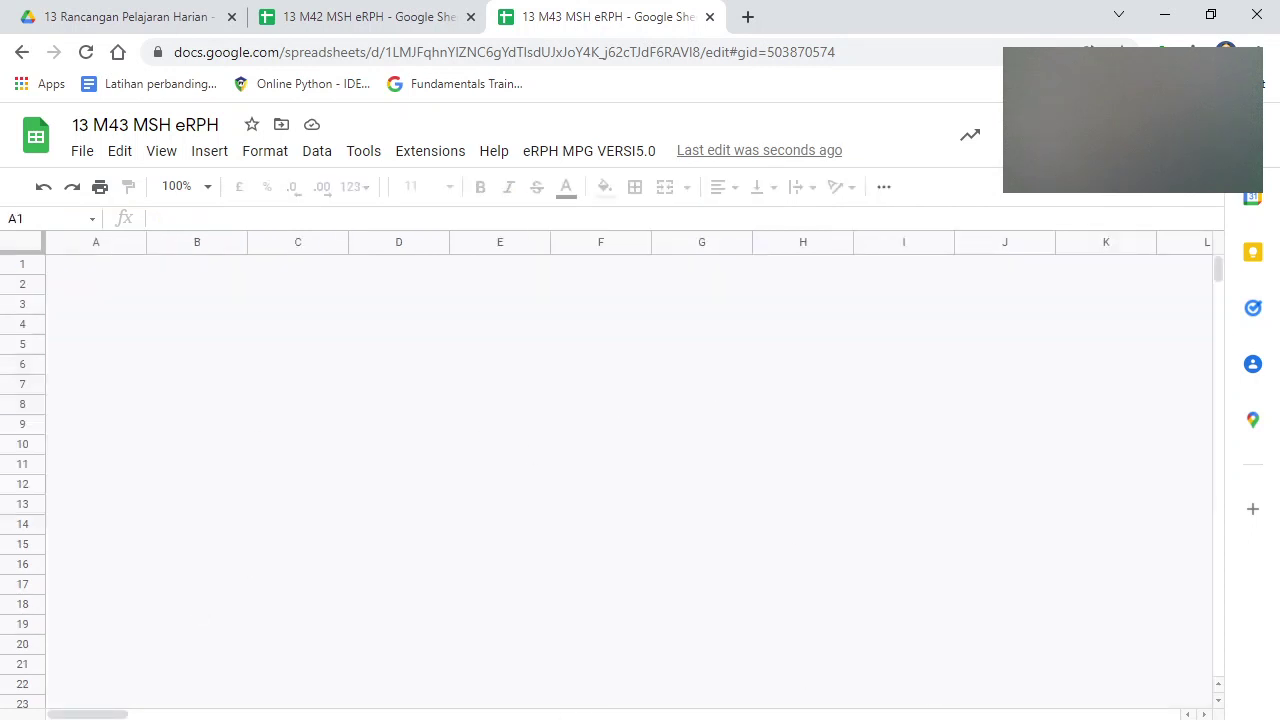
pyautogui.hotkey('ctrl', 'shift', 'pagedown')
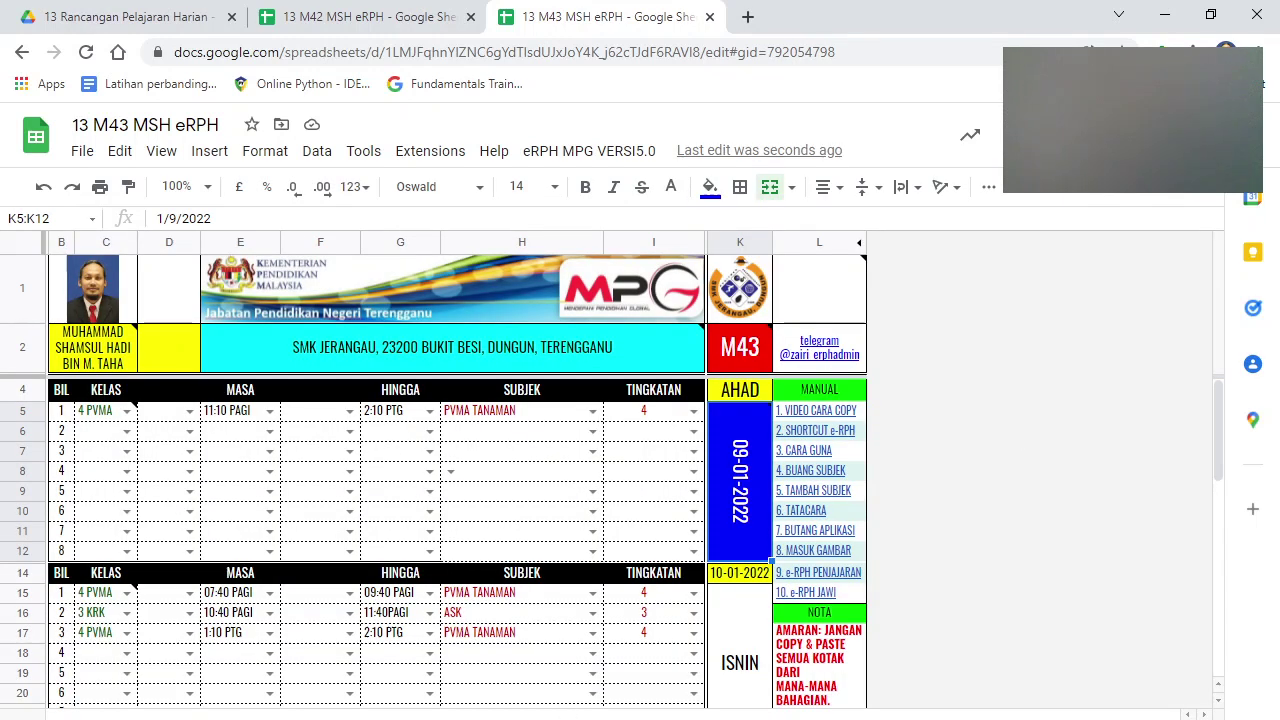
pyautogui.click(520, 640)
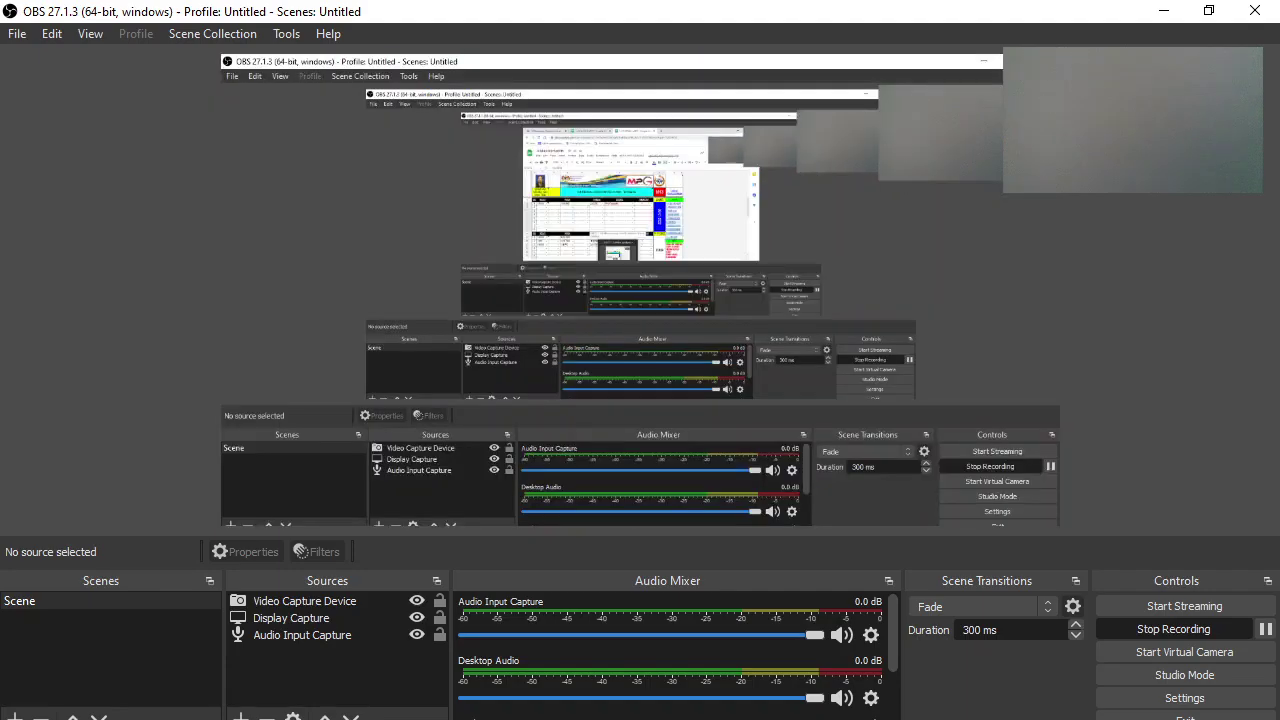